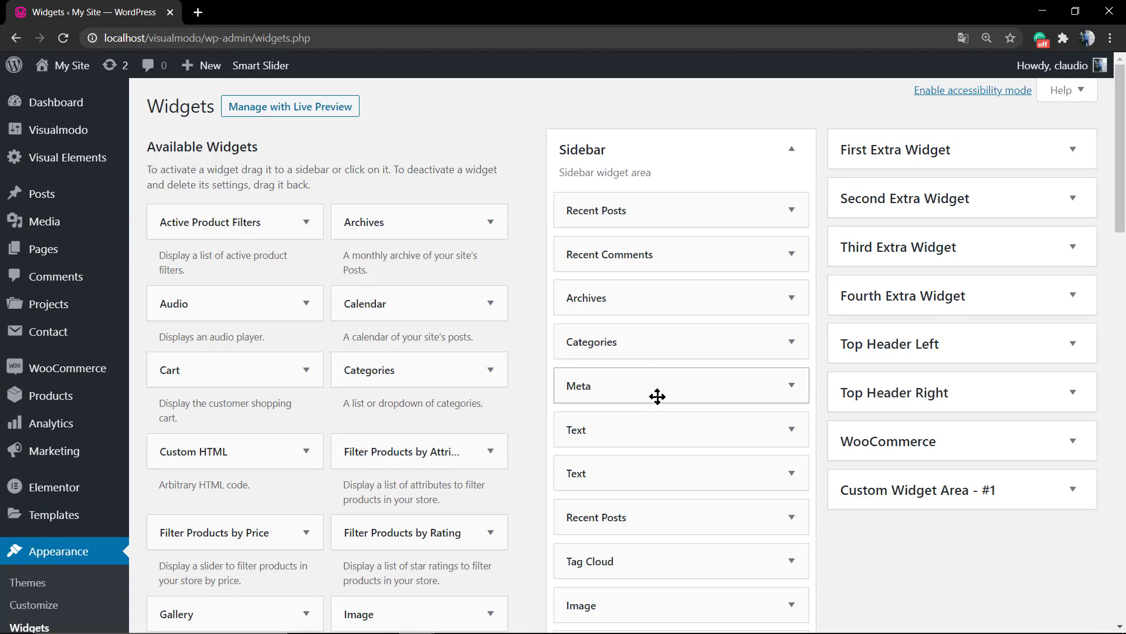
Step: Scroll to the top of the Widgets page and collapse the Sidebar widget area
scroll(632, 343, "up", 8)
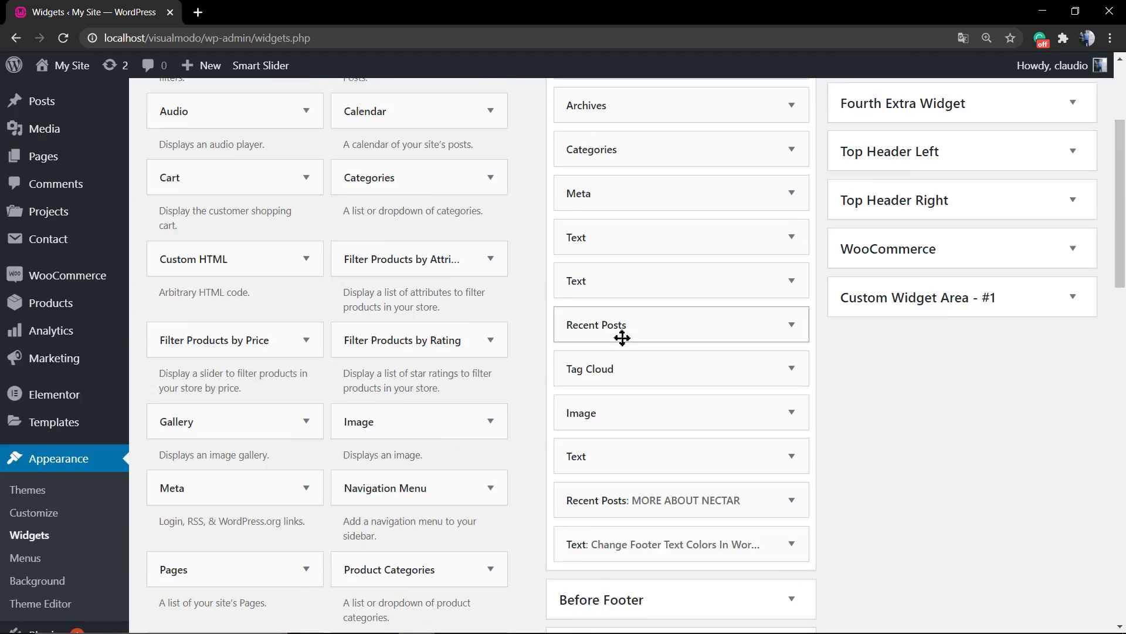
left_click(623, 157)
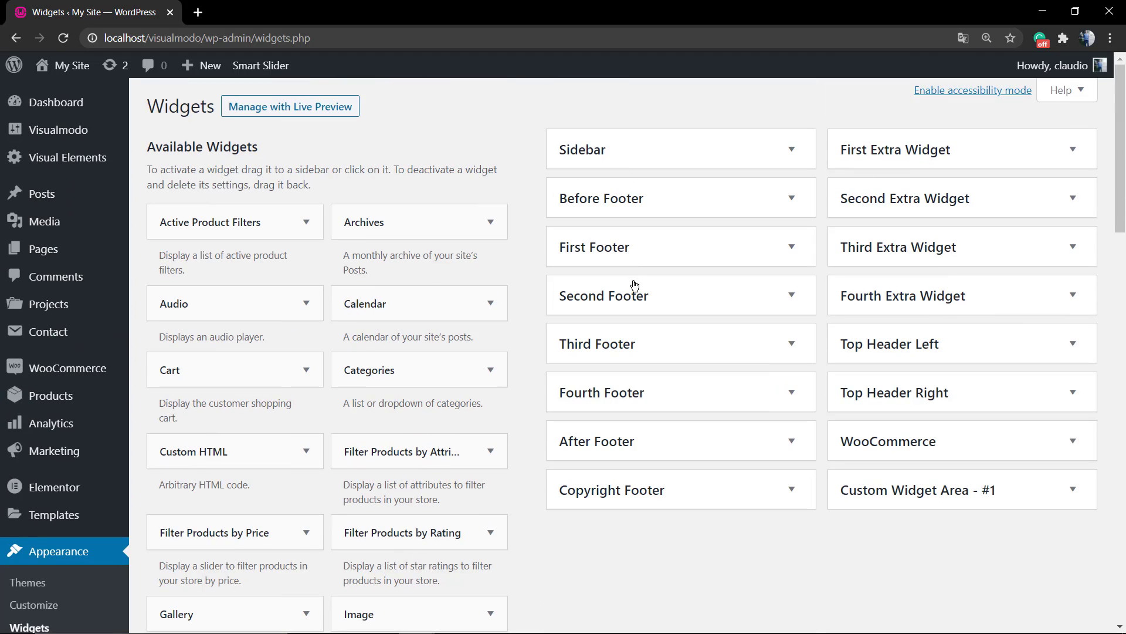
Step: Add the Categories widget to First Footer and open the live site in a new tab
left_click(601, 247)
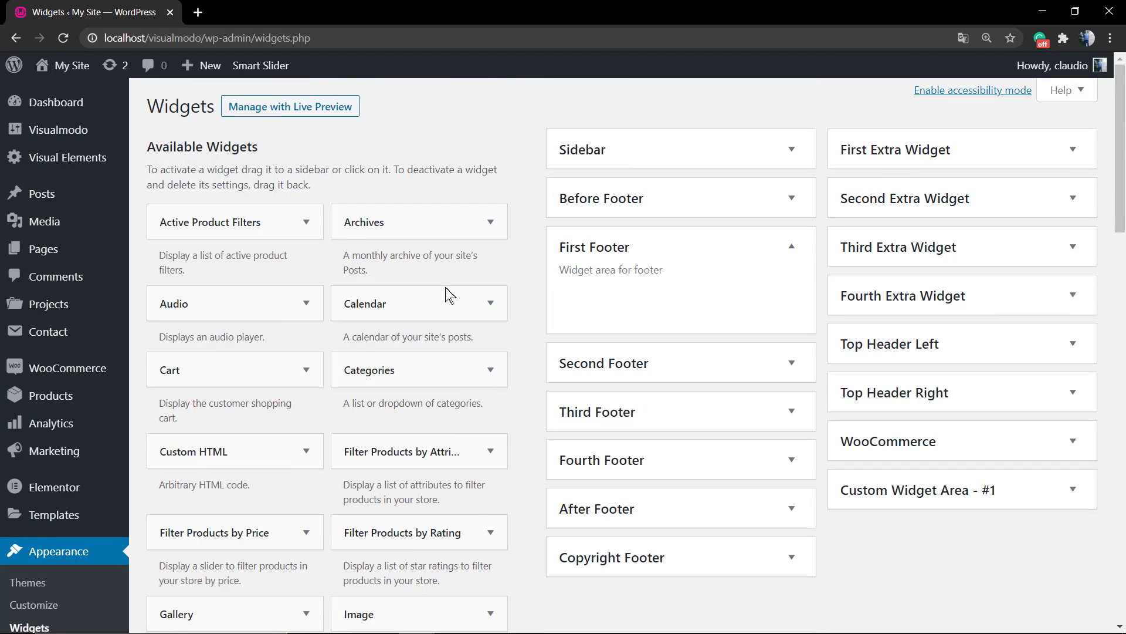
left_click_drag(352, 370, 599, 302)
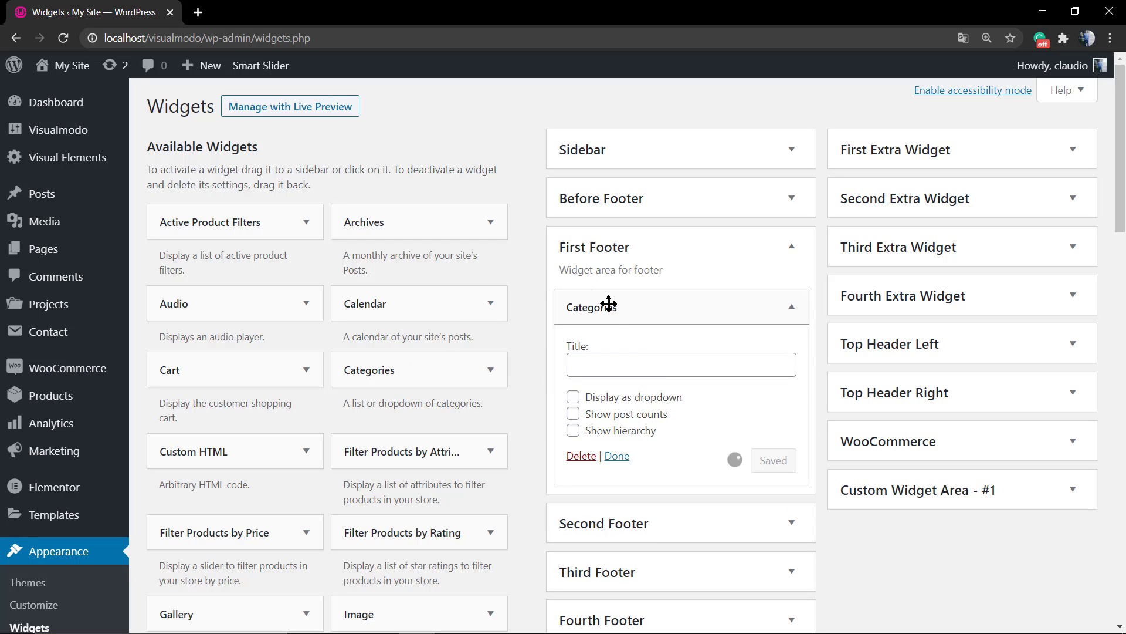
right_click(70, 94)
left_click(118, 112)
left_click(258, 12)
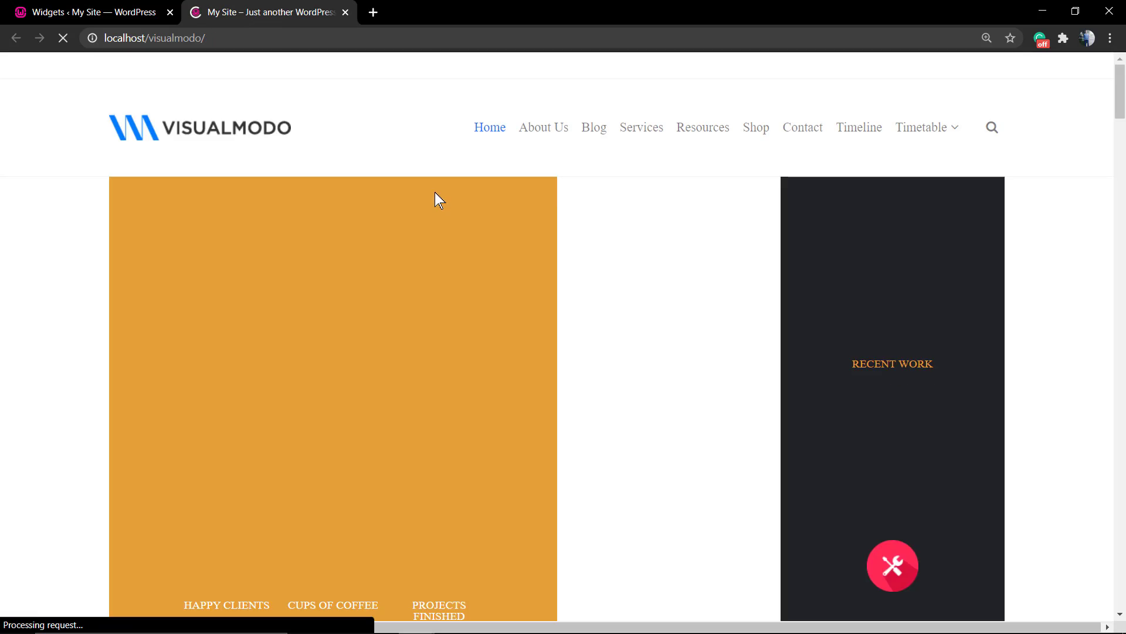
Step: Check the live site's footer, then drag Categories back out of First Footer
scroll(435, 192, "down", 10)
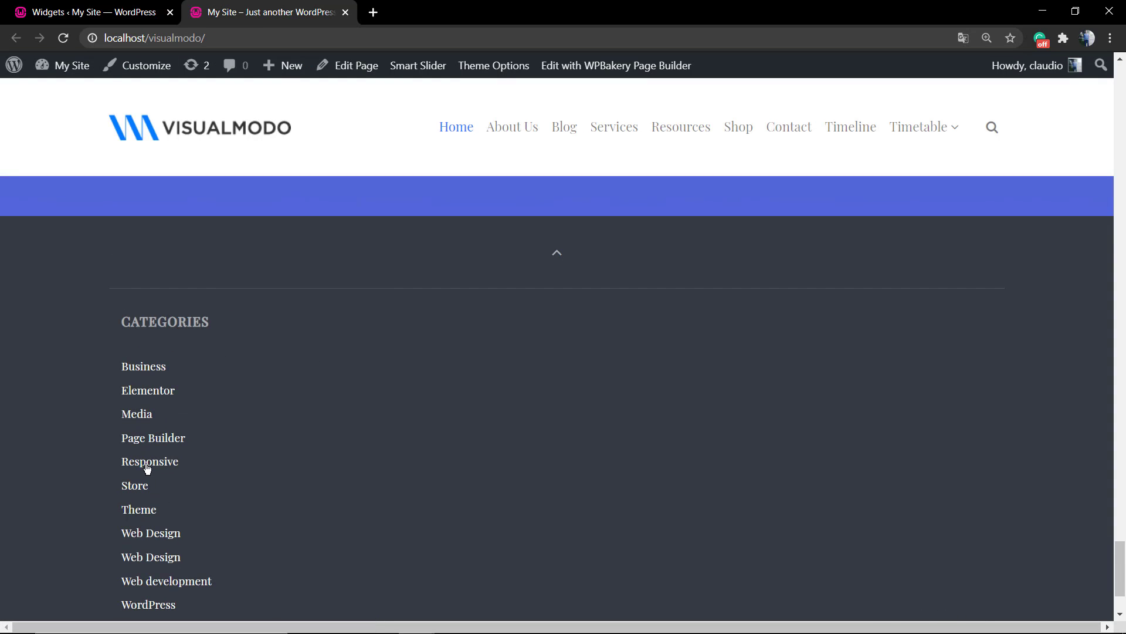
scroll(167, 469, "down", 2)
scroll(168, 317, "up", 2)
scroll(727, 392, "down", 2)
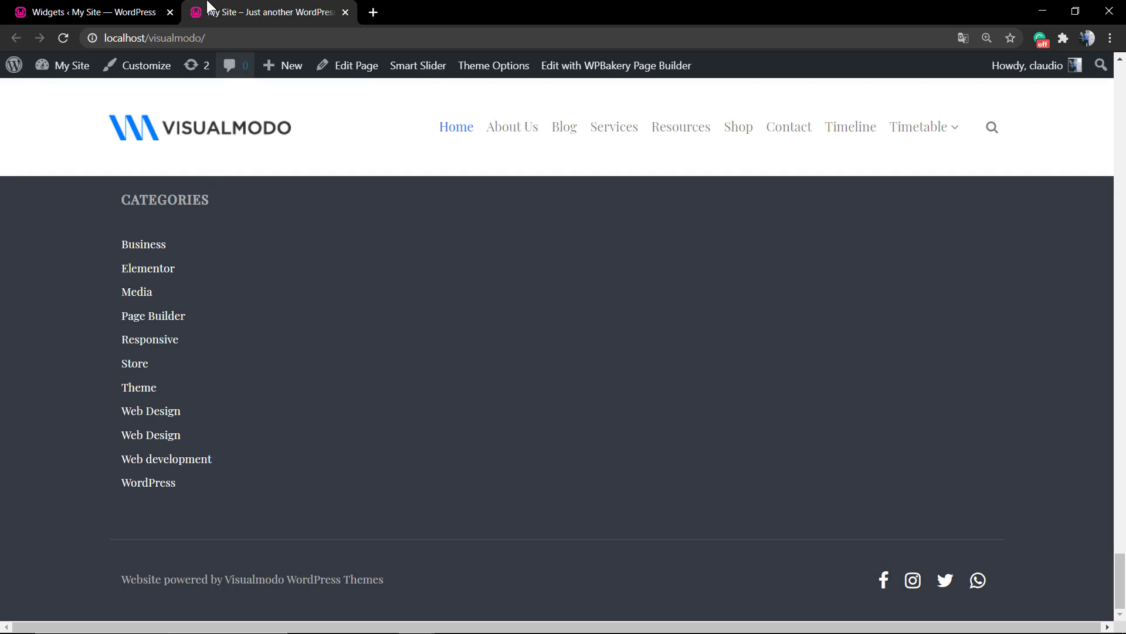
left_click(106, 12)
left_click_drag(610, 306, 410, 311)
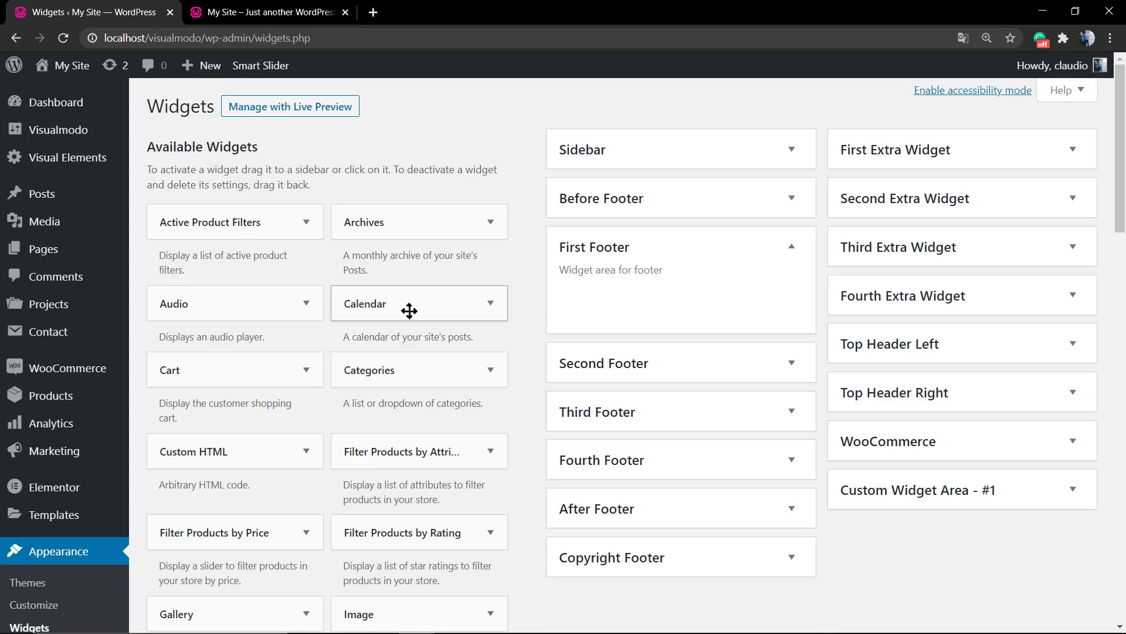
Step: Scroll down to the Text widget and drag it into the First Footer area
scroll(398, 330, "down", 2)
scroll(398, 331, "down", 4)
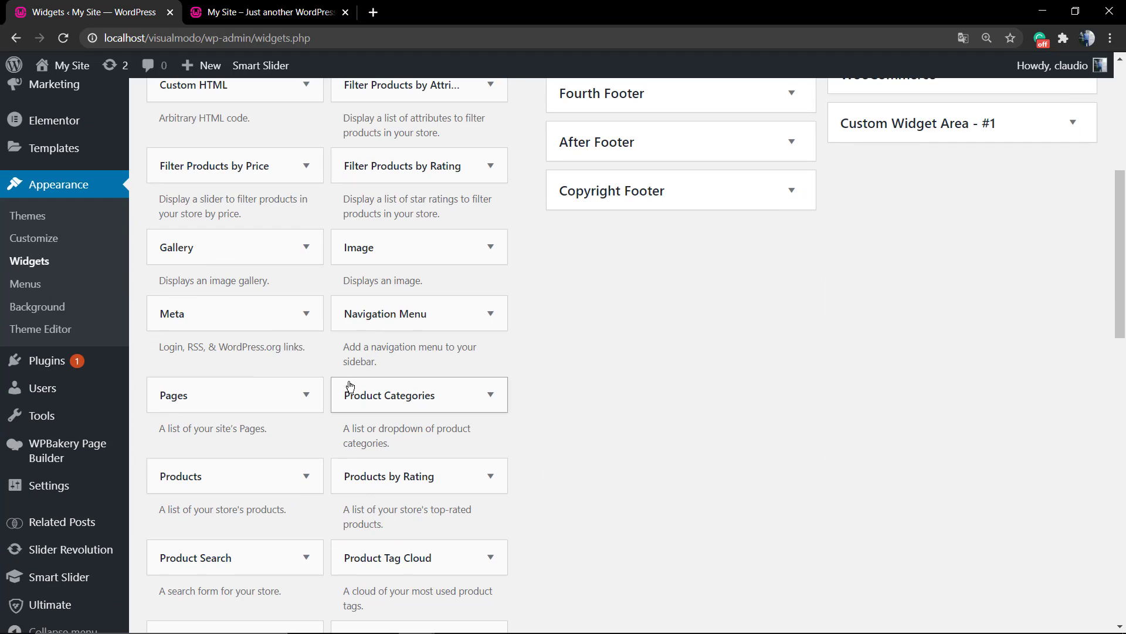
scroll(327, 443, "down", 2)
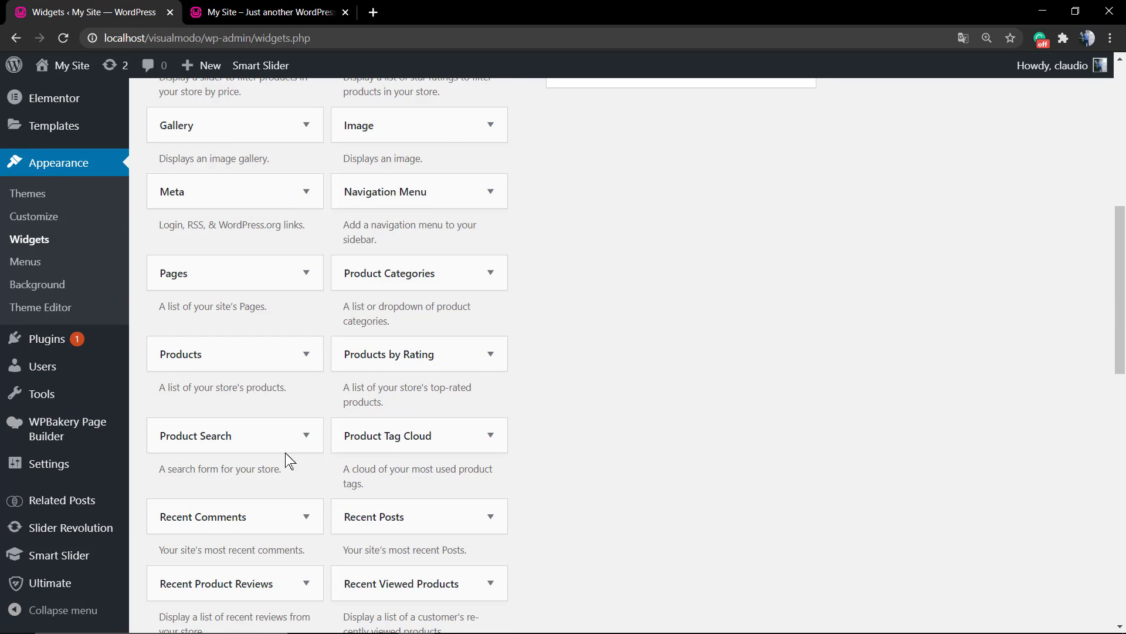
scroll(285, 463, "down", 2)
scroll(285, 463, "down", 2)
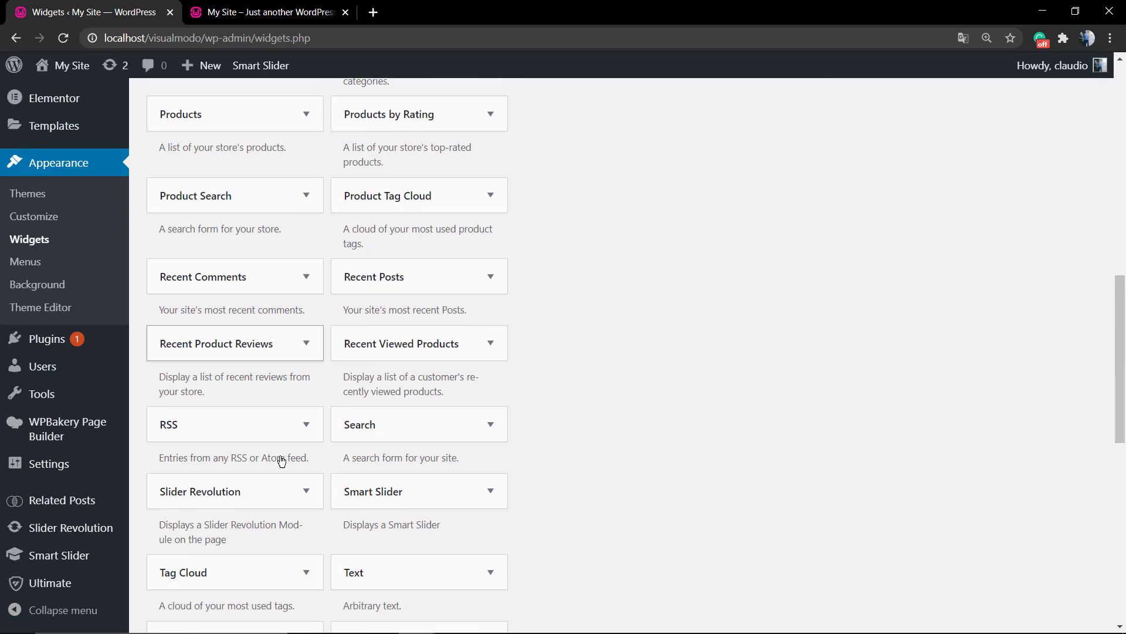
scroll(404, 557, "down", 2)
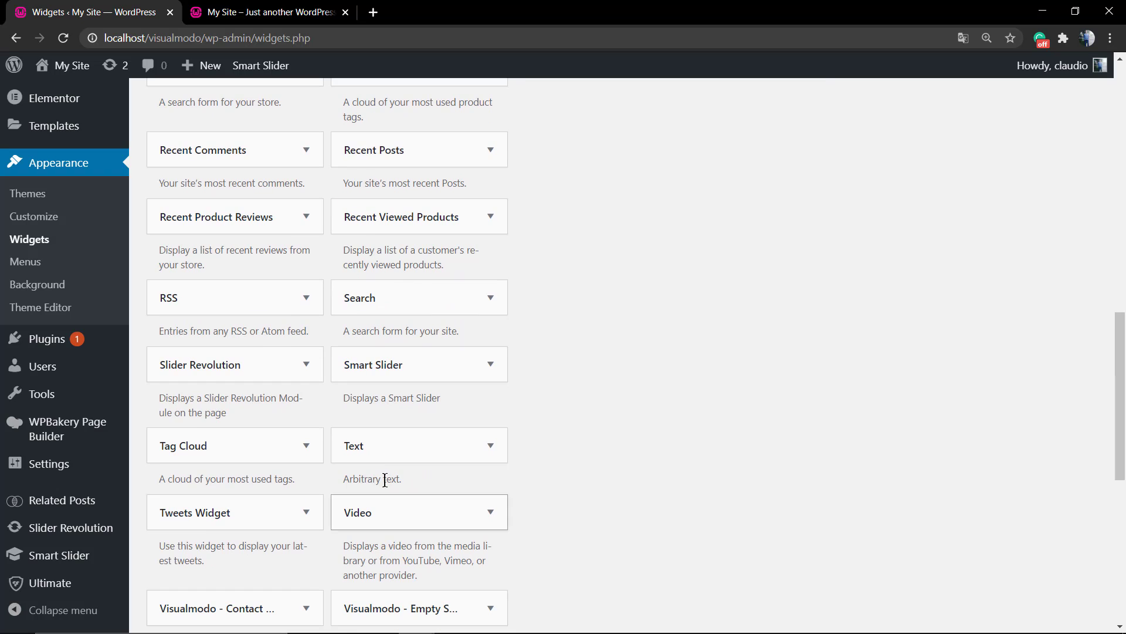
left_click(369, 452)
left_click_drag(369, 453, 604, 303)
scroll(568, 397, "up", 8)
scroll(541, 375, "up", 6)
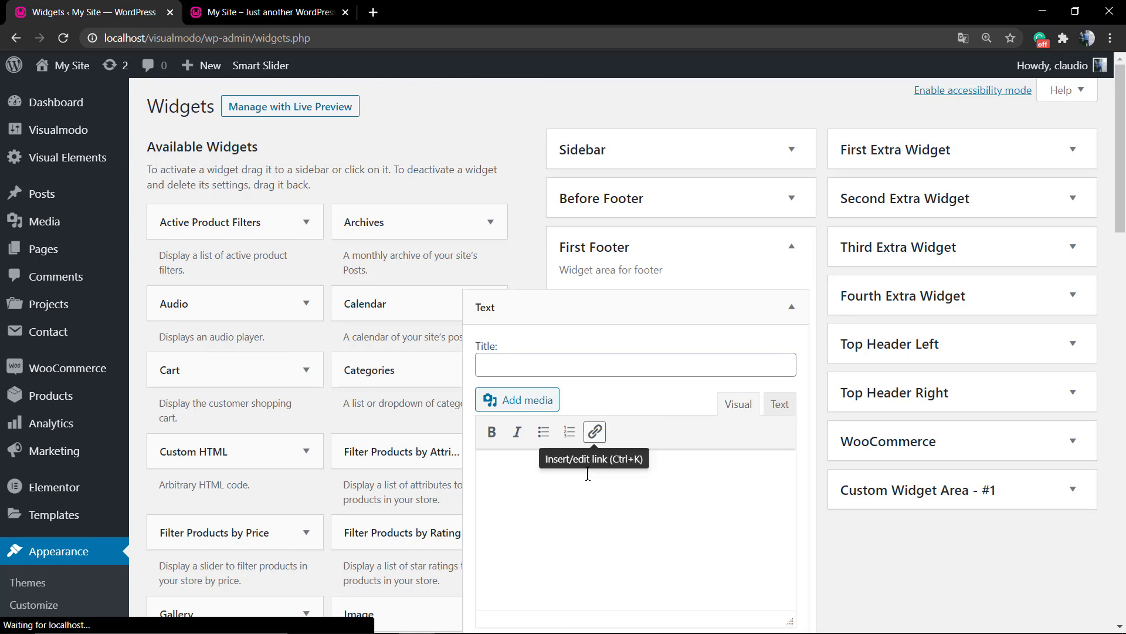
Step: Write 'This is a text, and I'll add a link on it!', title it Tutorial, and save
type("This is a tex")
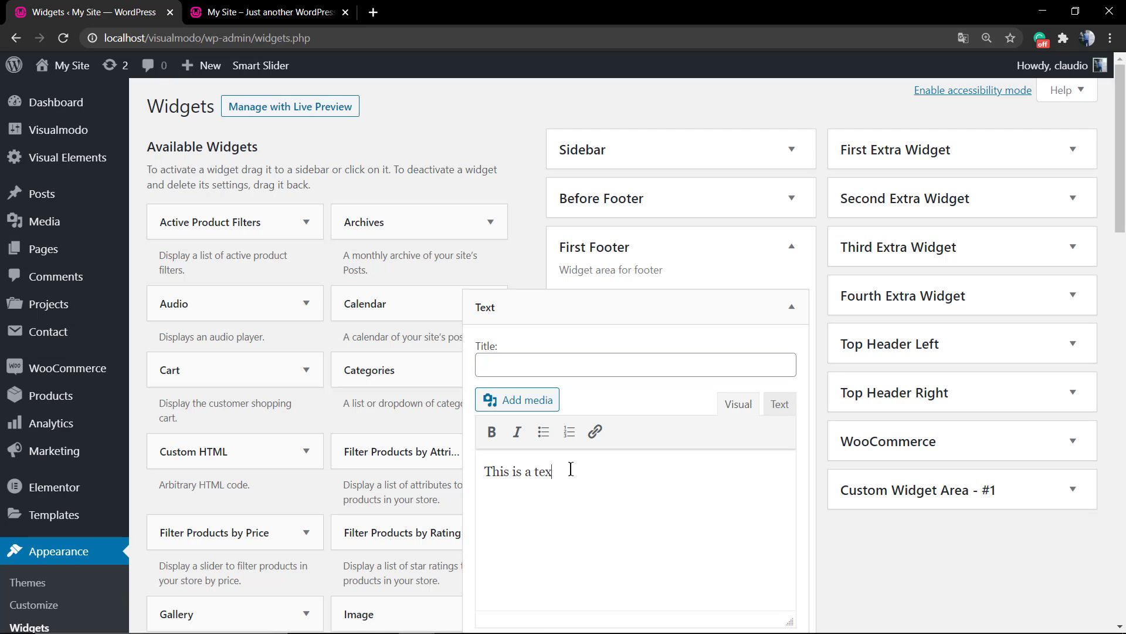
type("t, ah")
type("ink on it!")
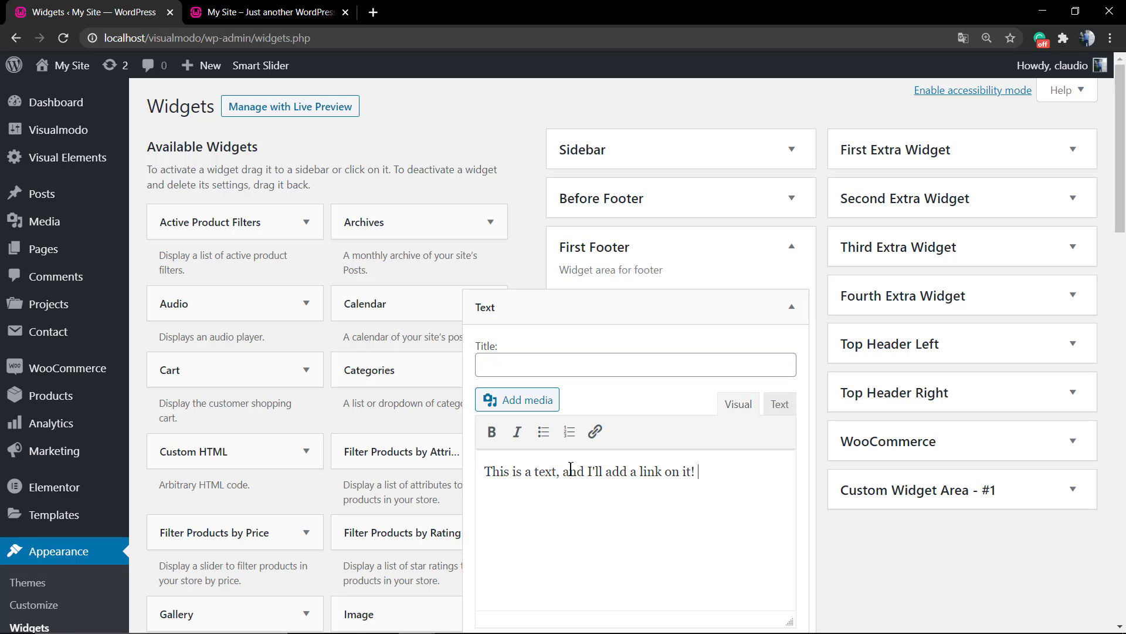
scroll(539, 465, "down", 2)
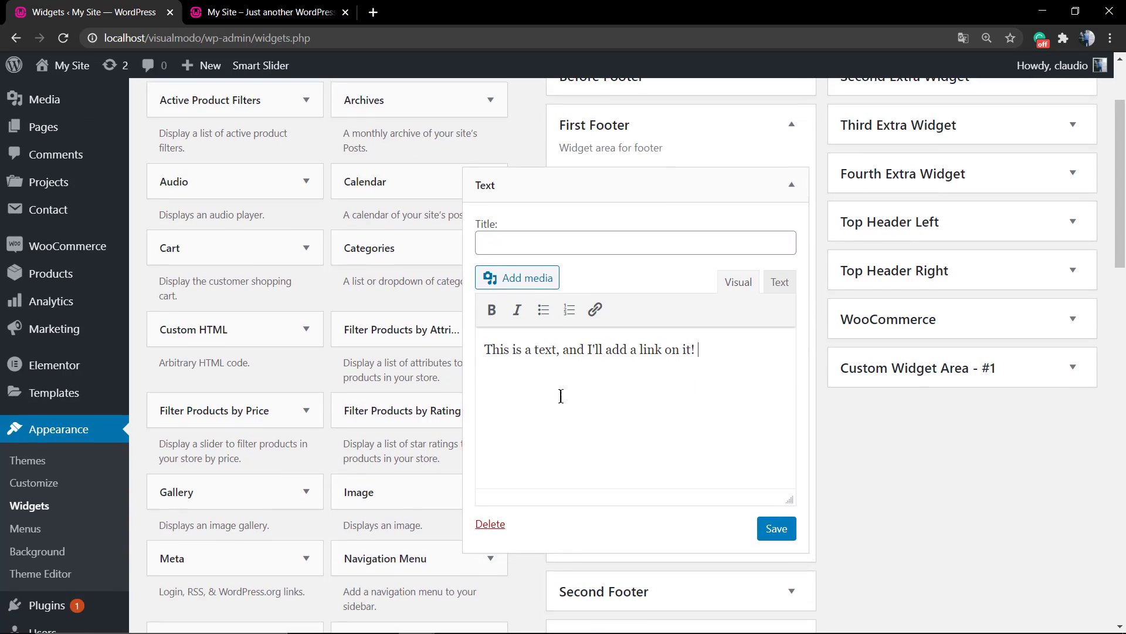
scroll(561, 396, "up", 2)
left_click(548, 368)
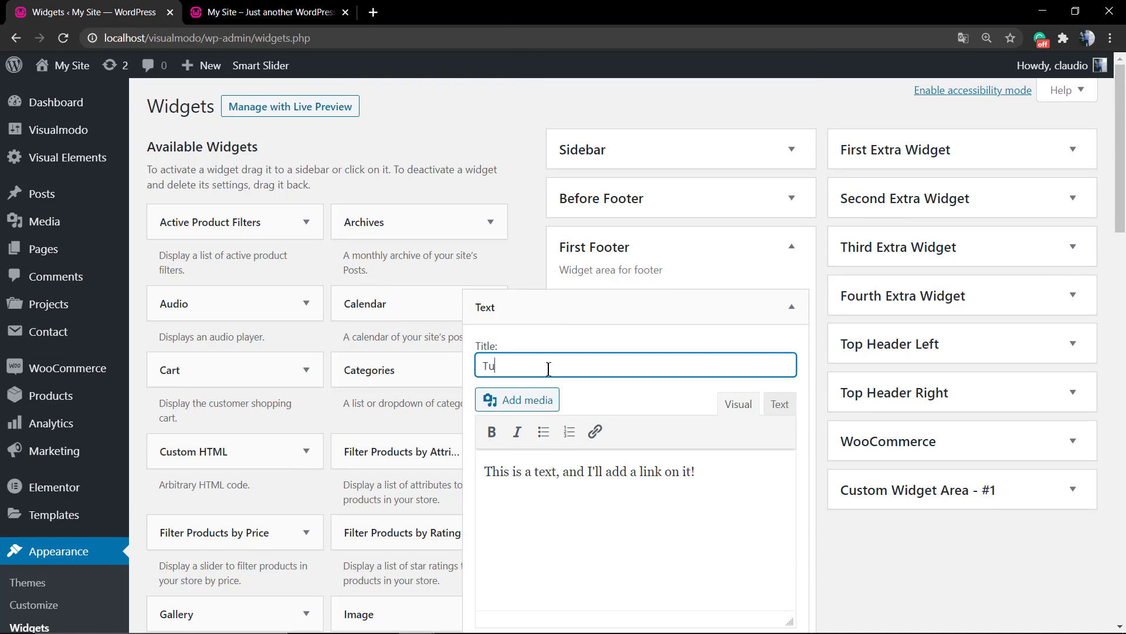
scroll(522, 369, "down", 2)
left_click(769, 527)
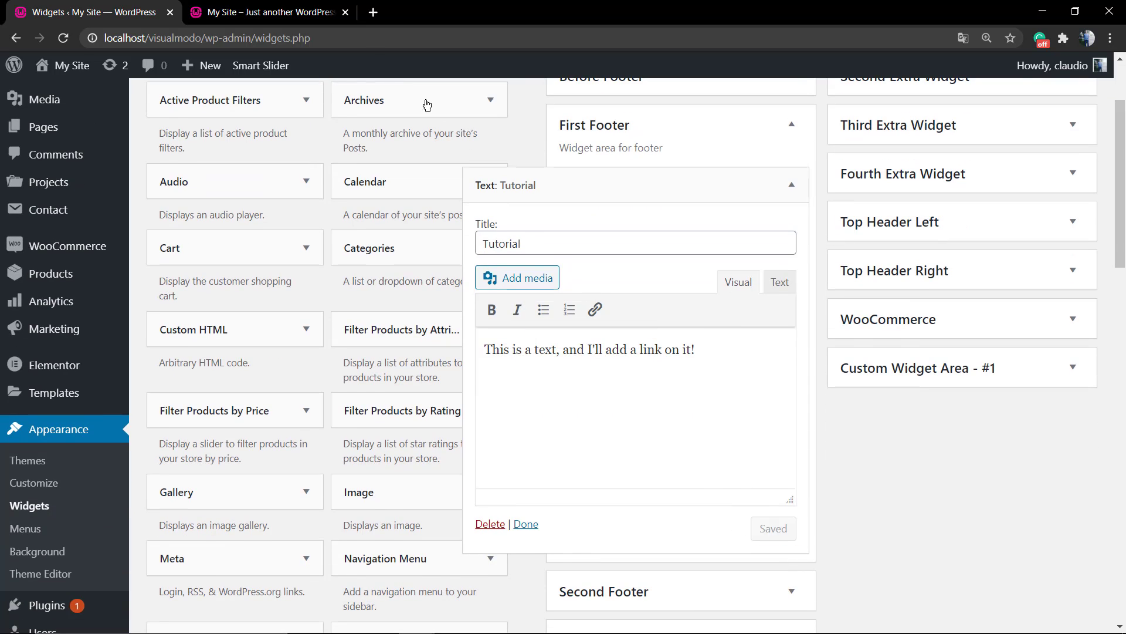
left_click(269, 12)
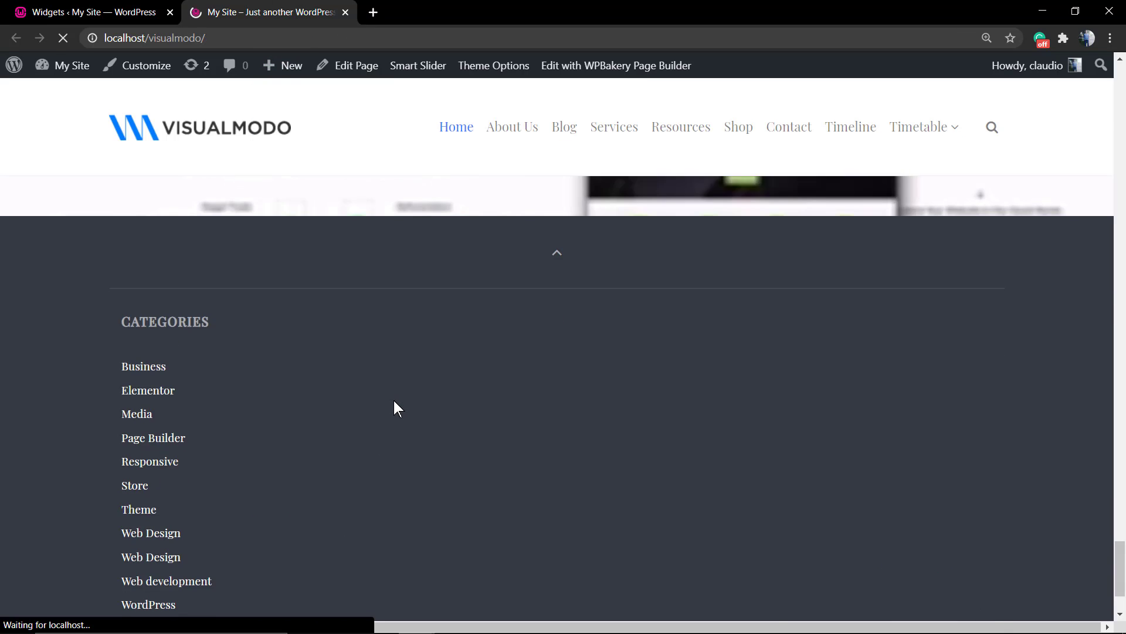
Step: Inspect the TUTORIAL widget text in the live footer, then return to the Widgets page
scroll(388, 396, "down", 3)
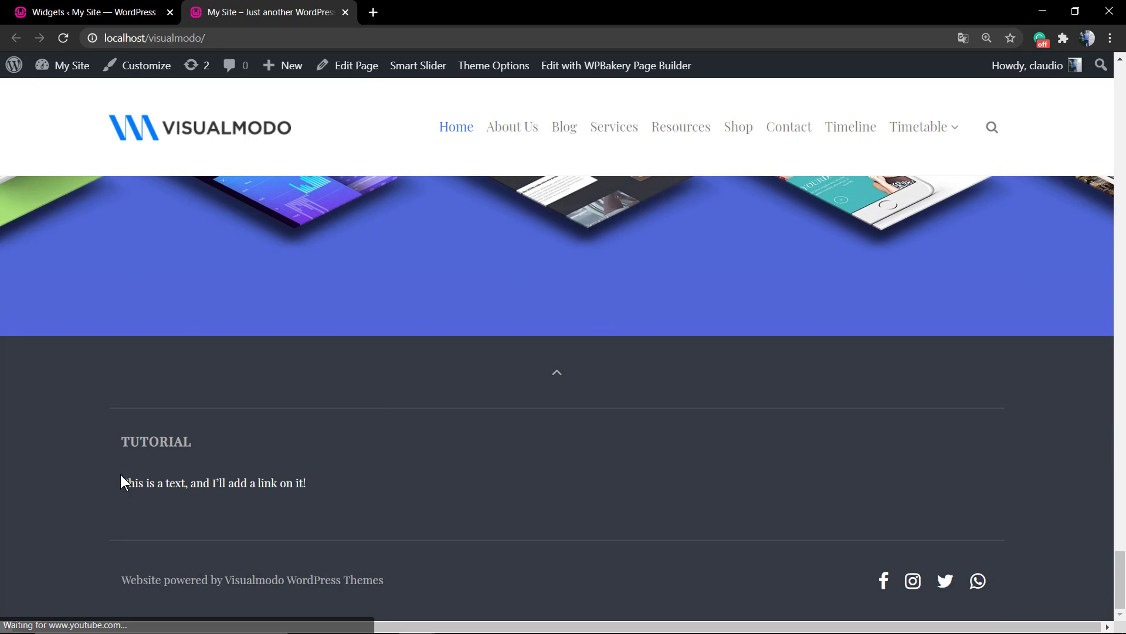
left_click_drag(121, 480, 330, 497)
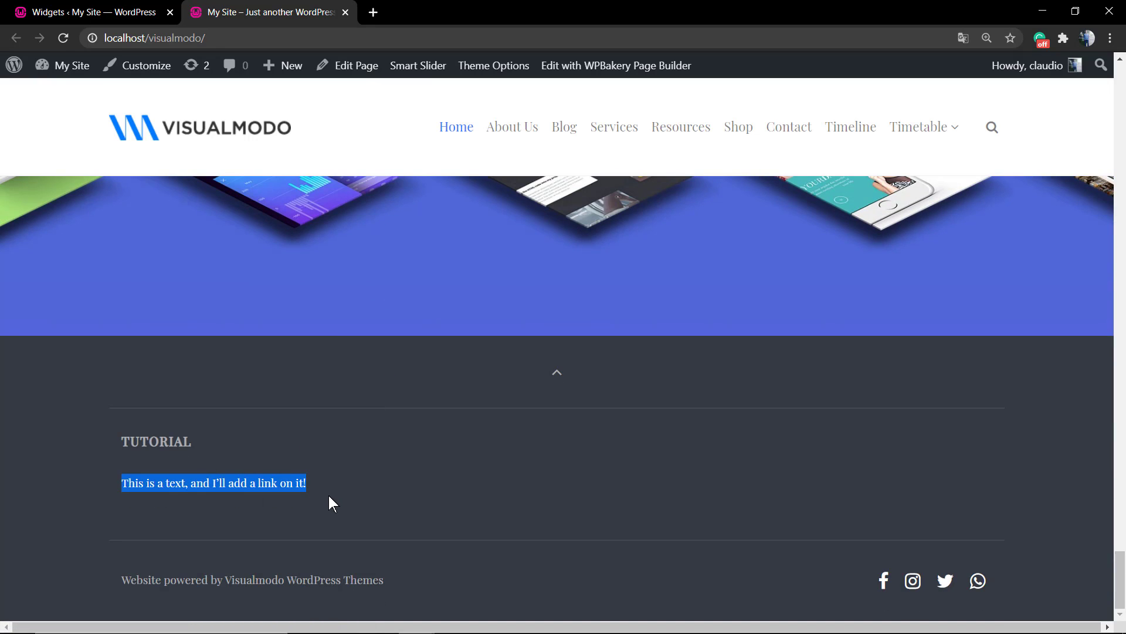
left_click(329, 495)
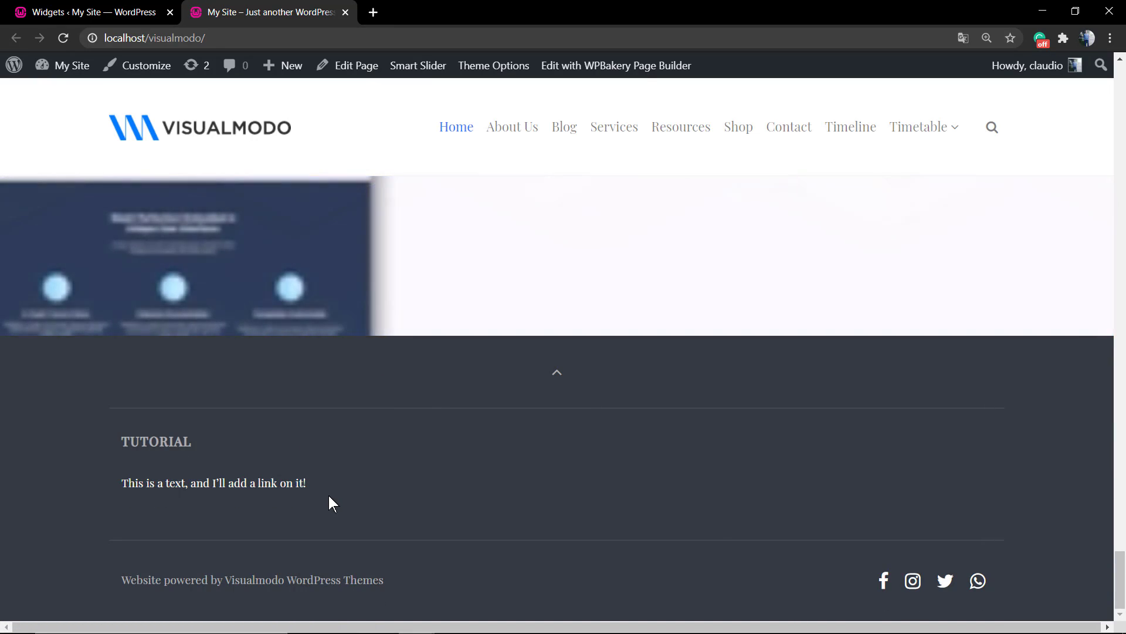
left_click_drag(328, 495, 134, 477)
left_click(372, 513)
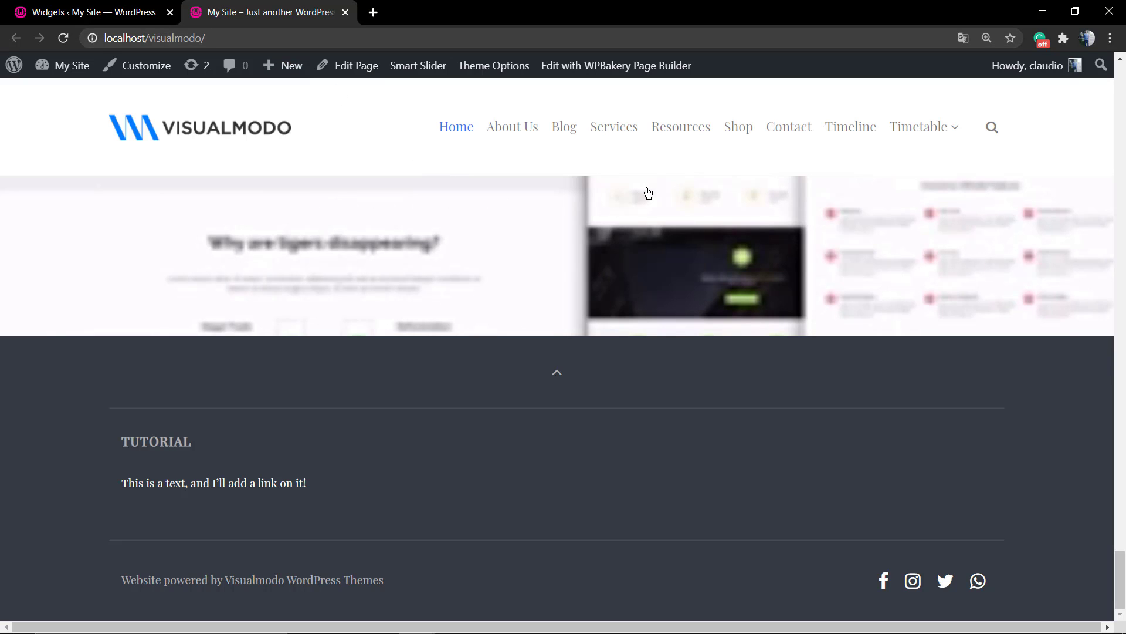
key("ctrl+shift+Tab")
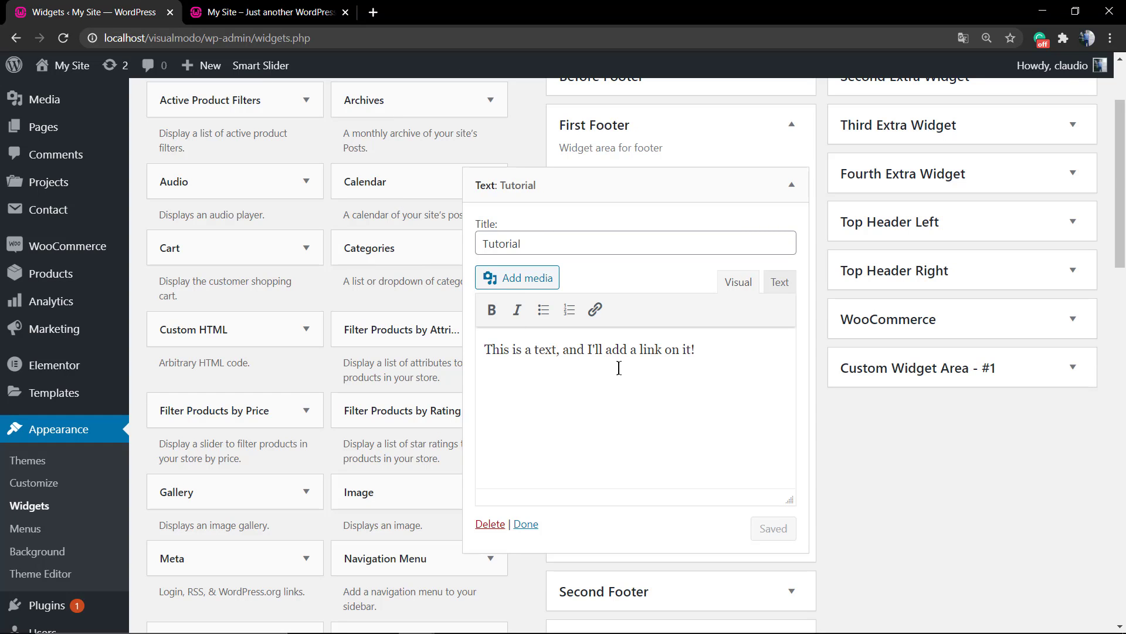
left_click_drag(691, 350, 643, 345)
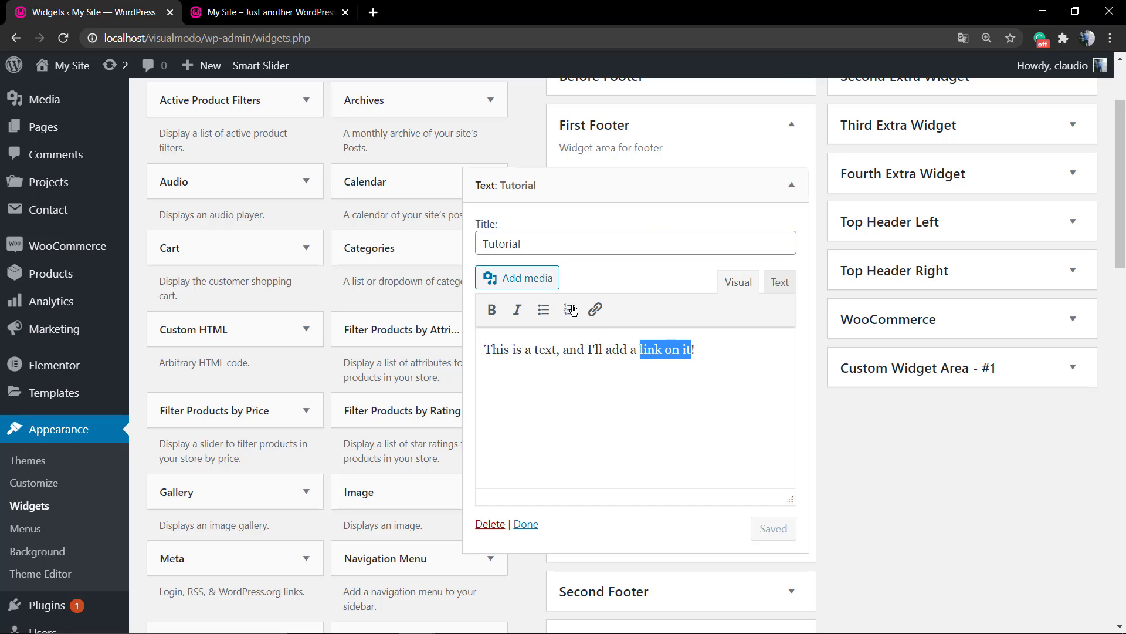
left_click(596, 315)
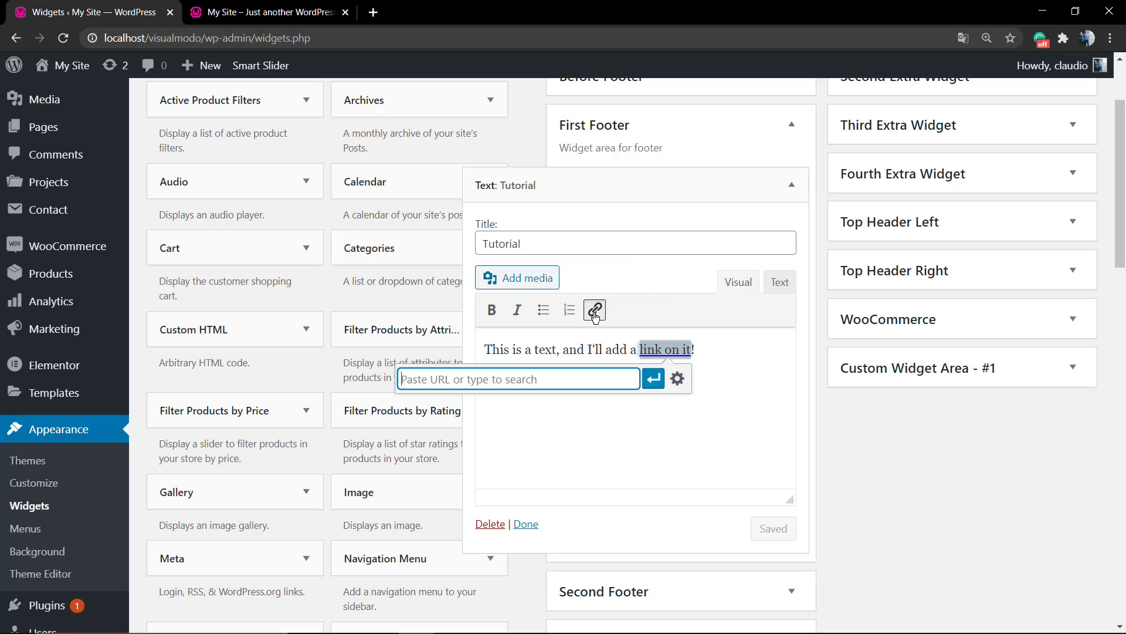
type("https://v")
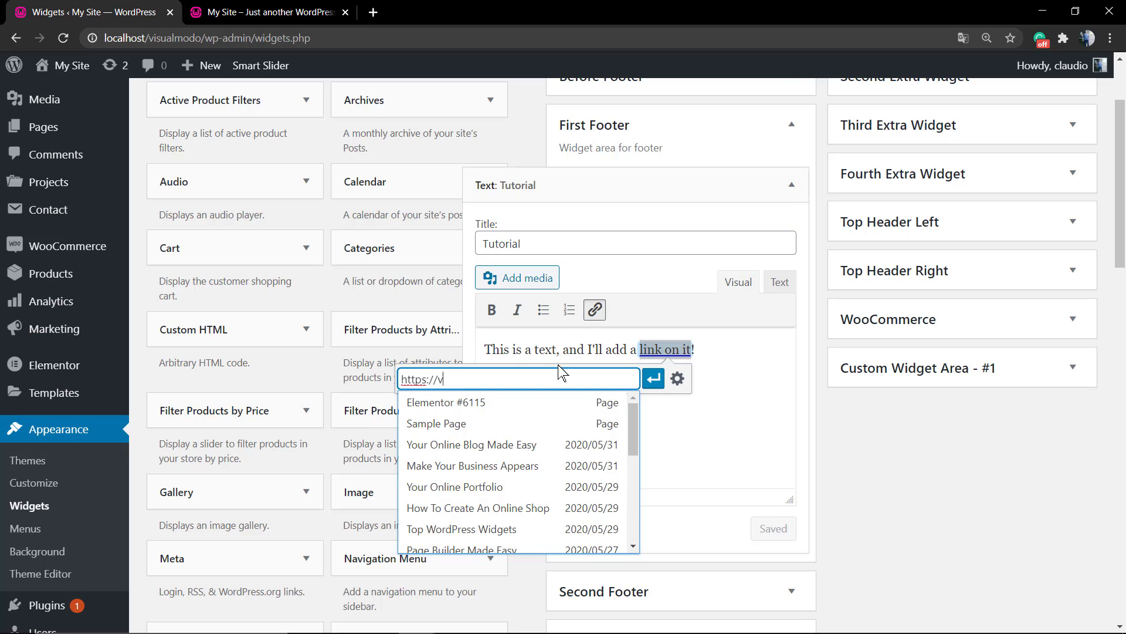
type("isualmodo.com")
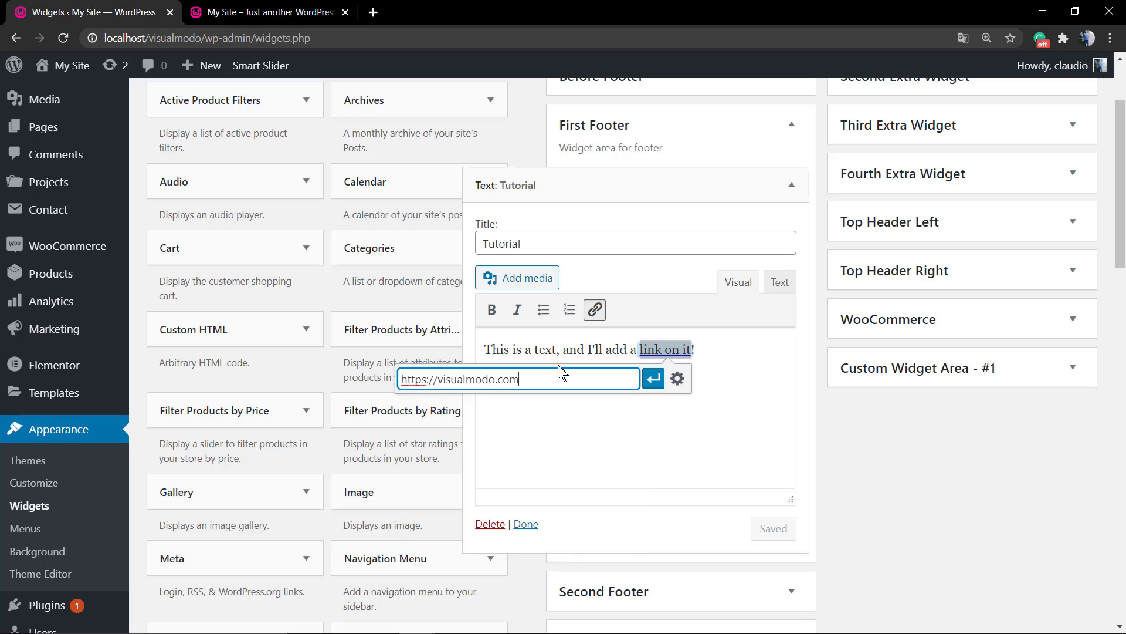
type("/")
left_click(677, 378)
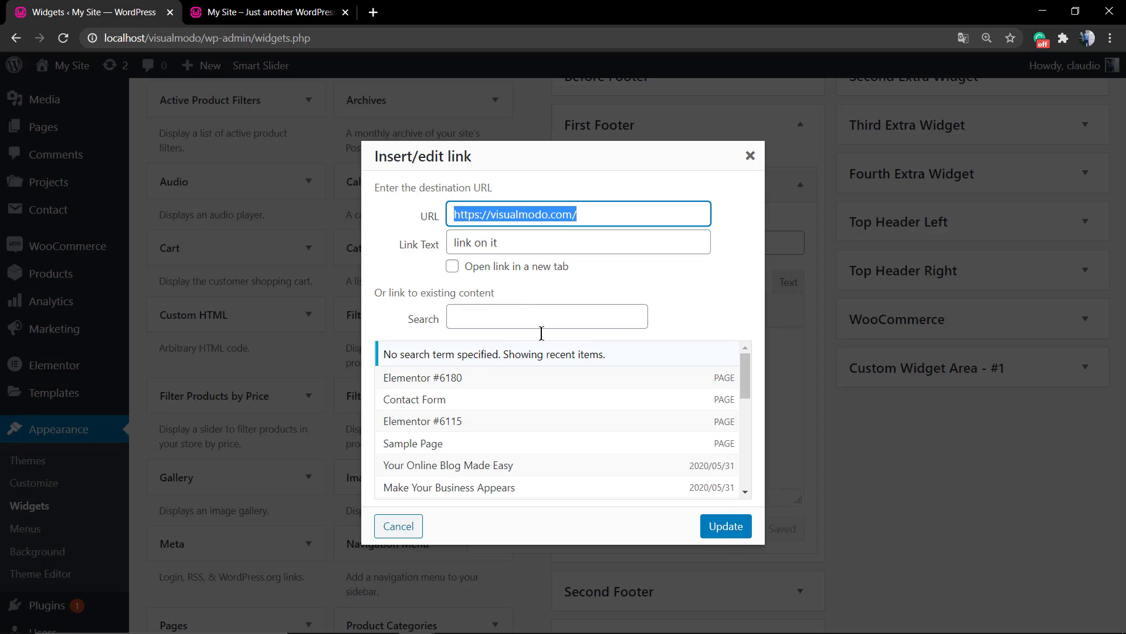
left_click(727, 526)
Step: Save the Tutorial widget and reload the live site to view the footer link
left_click(552, 364)
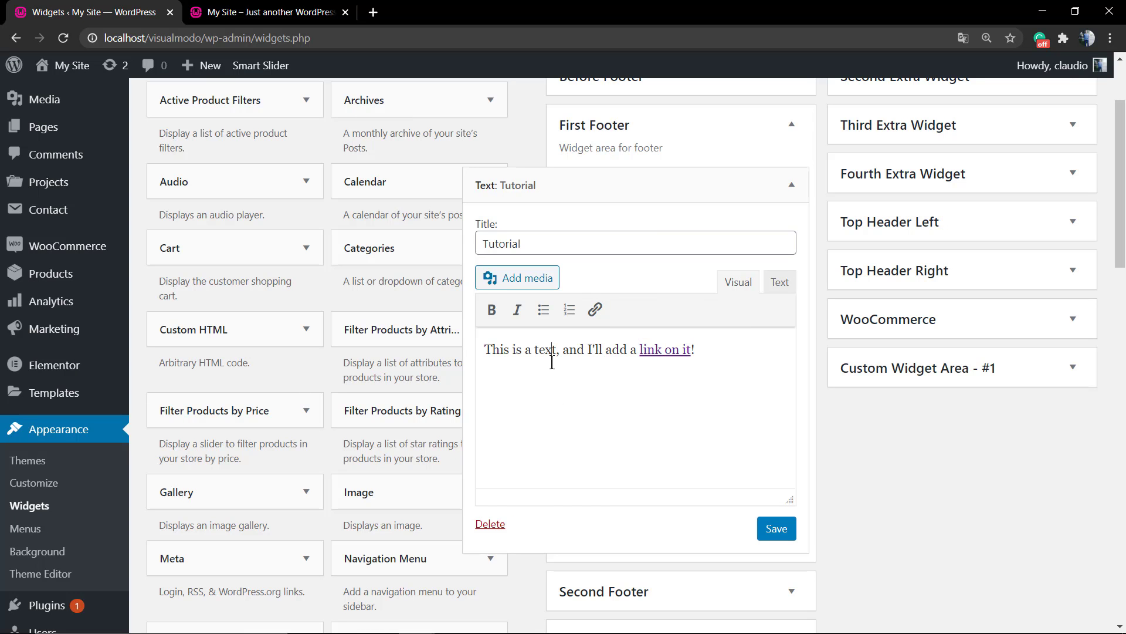
left_click(779, 528)
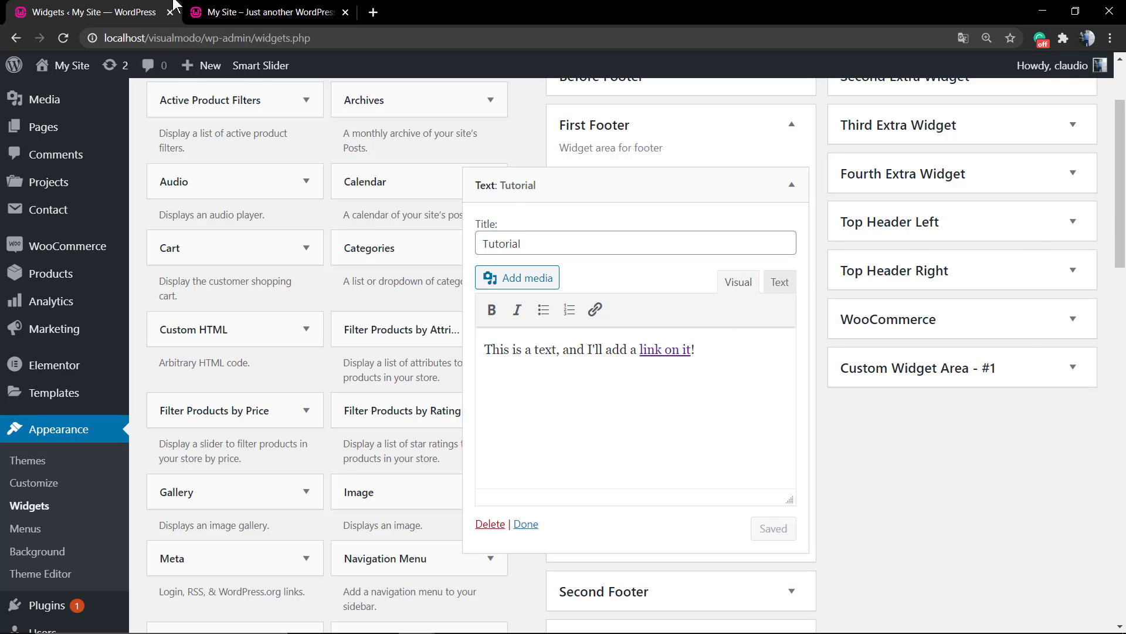
left_click(232, 12)
key("F5")
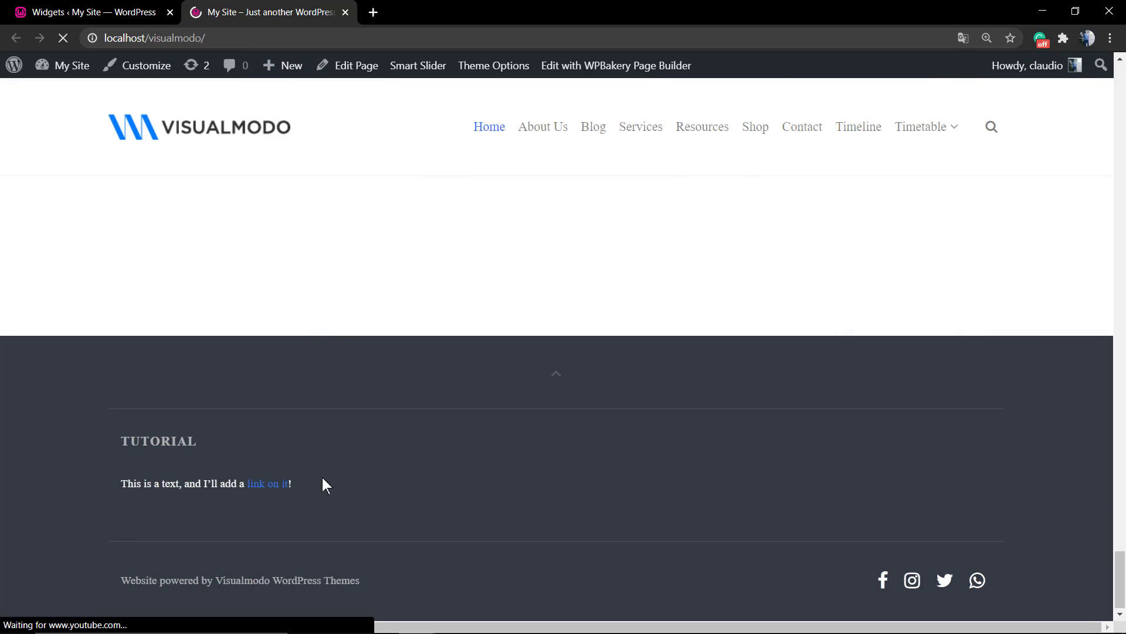
Step: Test the footer 'link on it' link to visualmodo.com, then go back to the home page
left_click(272, 488)
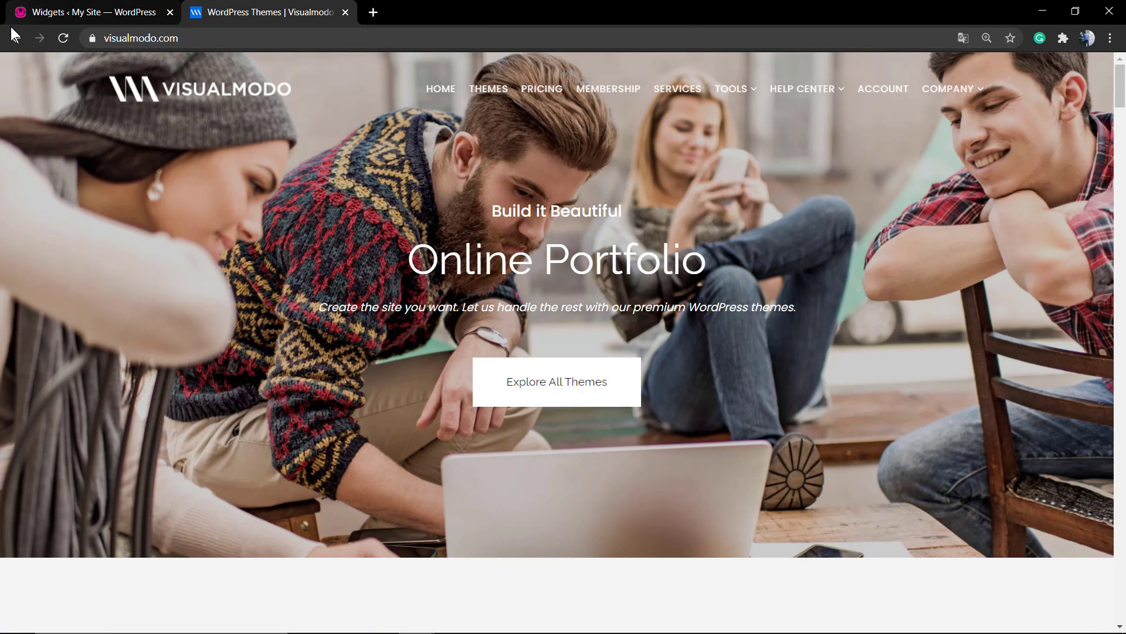
left_click(17, 38)
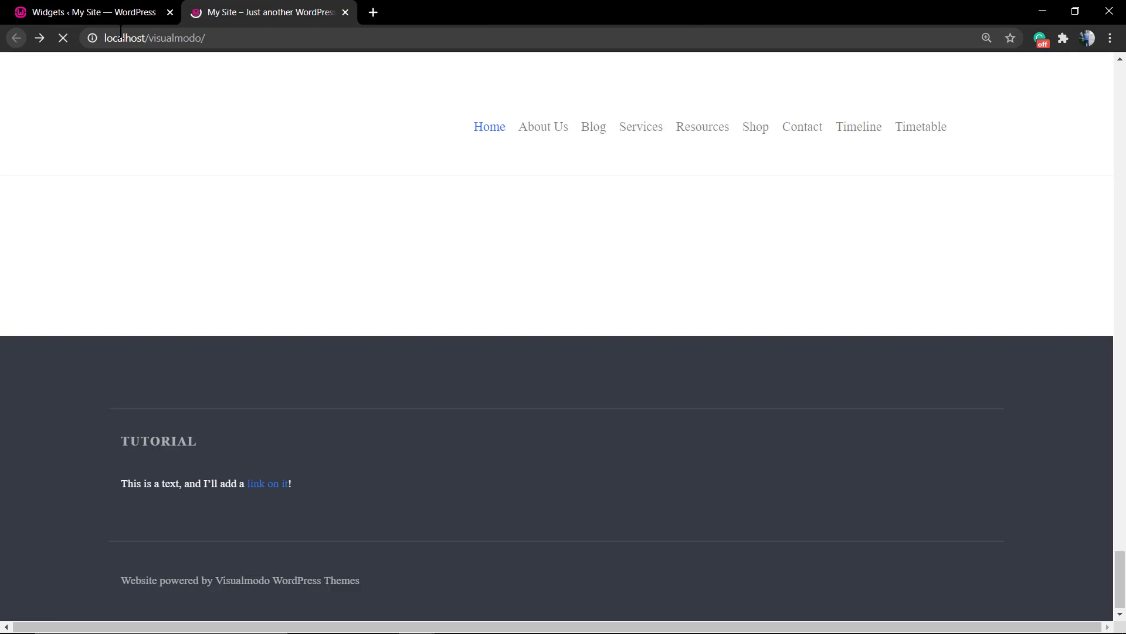
Step: Check the Tutorial widget's HTML source, then delete its whole sentence in Visual view
left_click(151, 8)
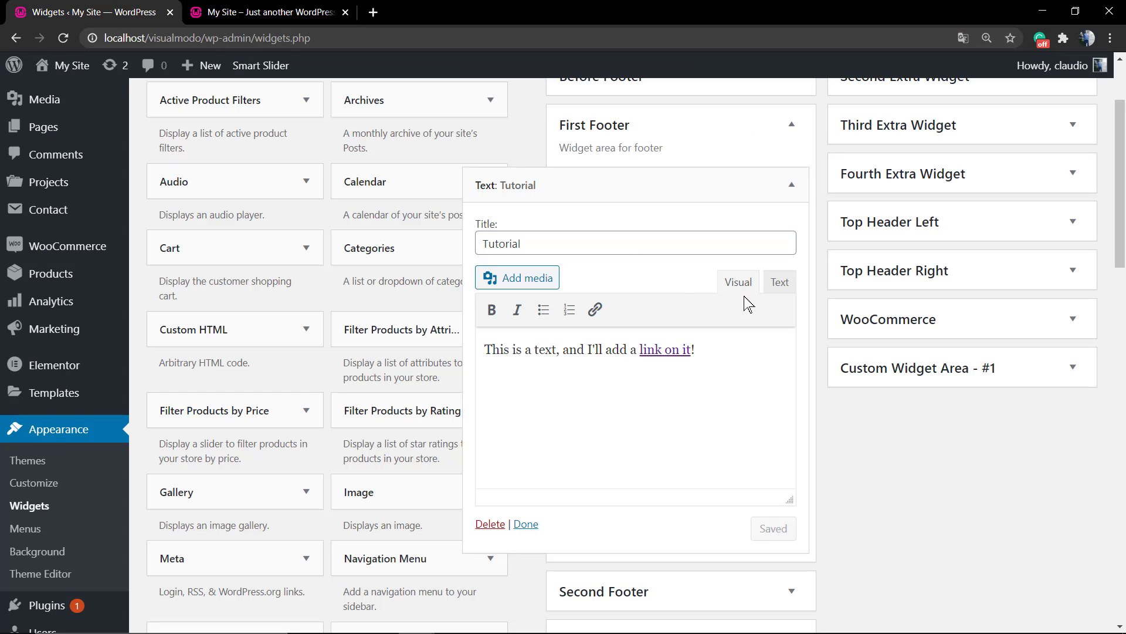
left_click(775, 284)
triple_click(568, 347)
left_click(568, 352)
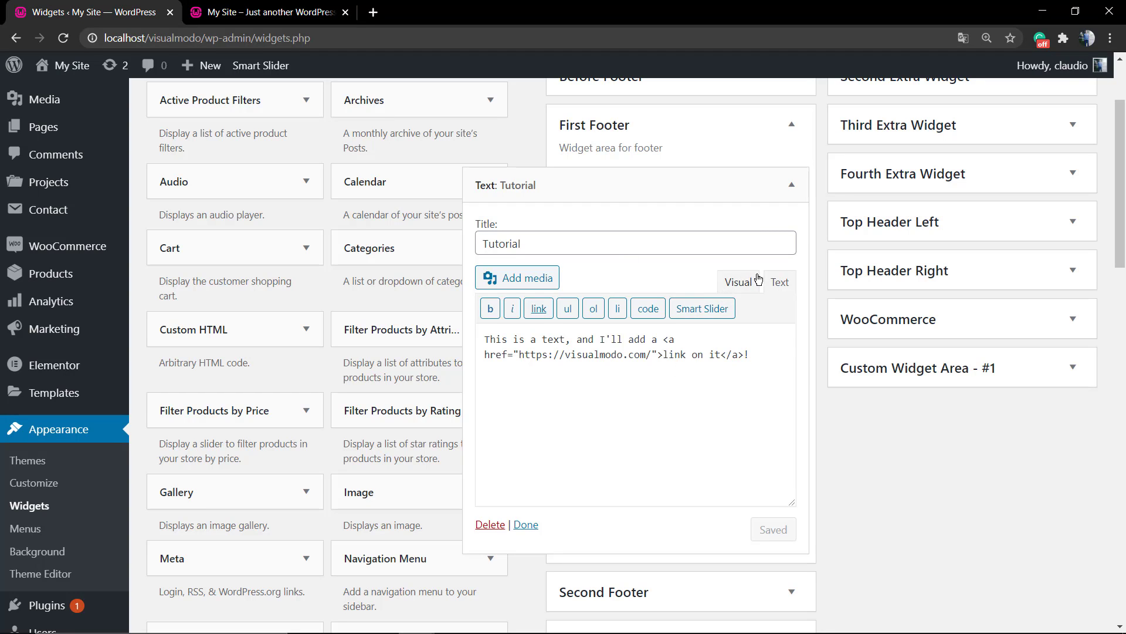
left_click(740, 280)
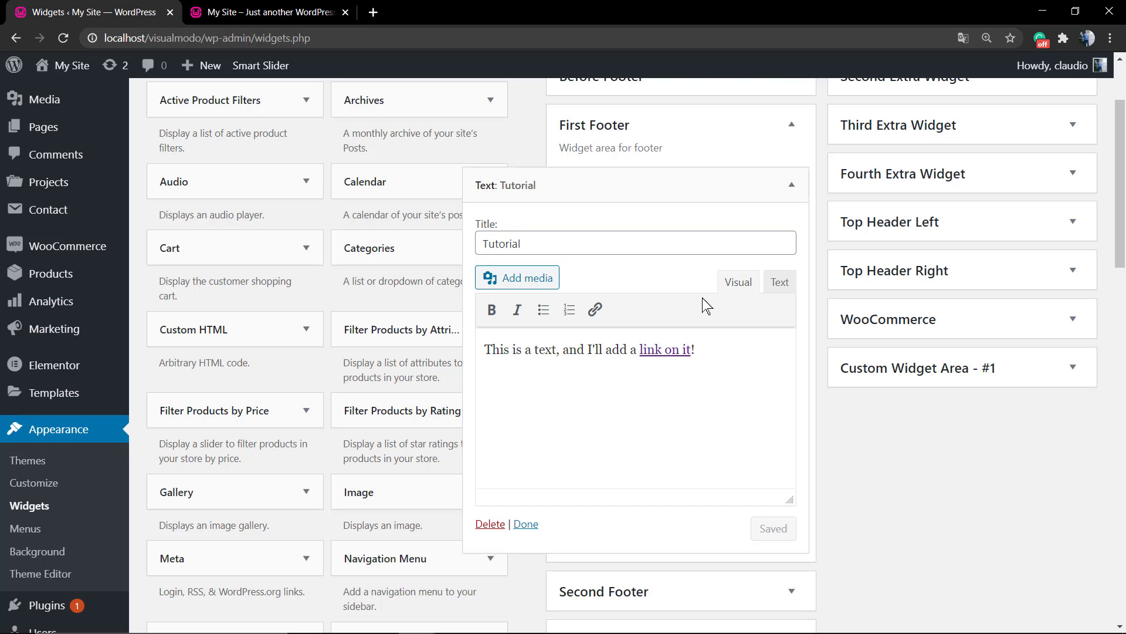
left_click_drag(715, 349, 402, 338)
key("BackSpace")
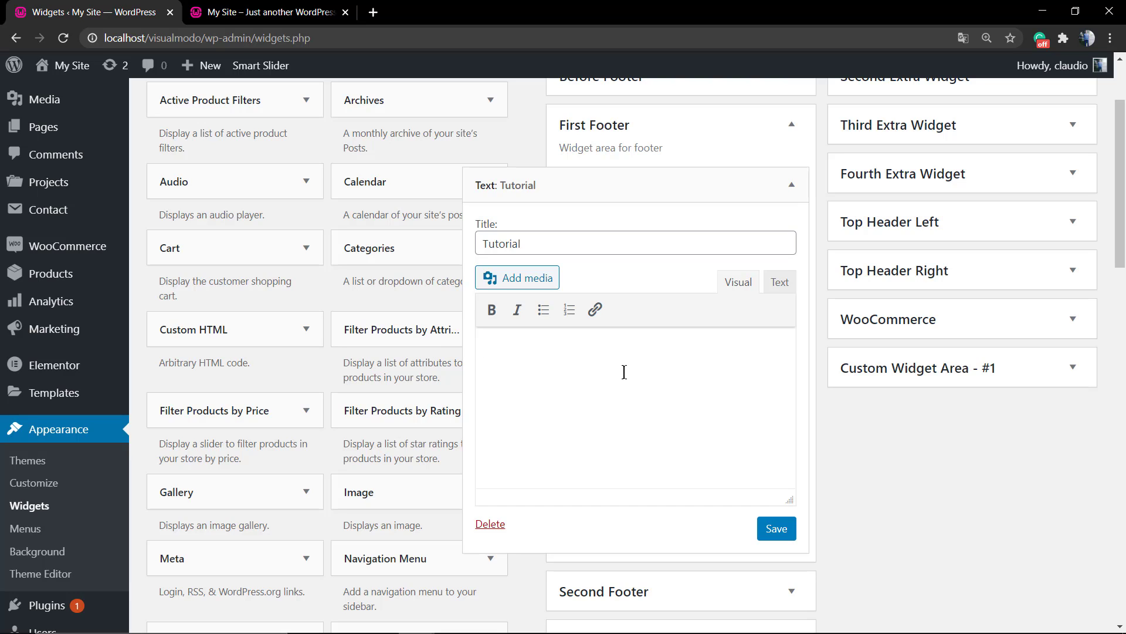
Step: Undo the deletion and replace the sentence with Home, About, Contact, Shop on separate lines
key("ctrl+z")
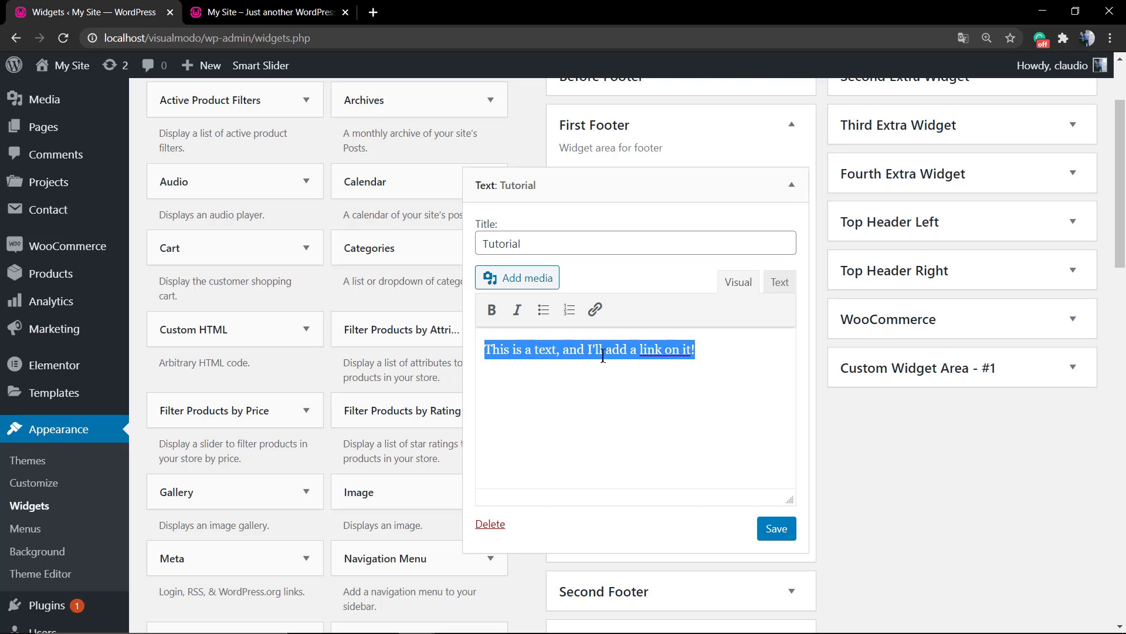
left_click(600, 353)
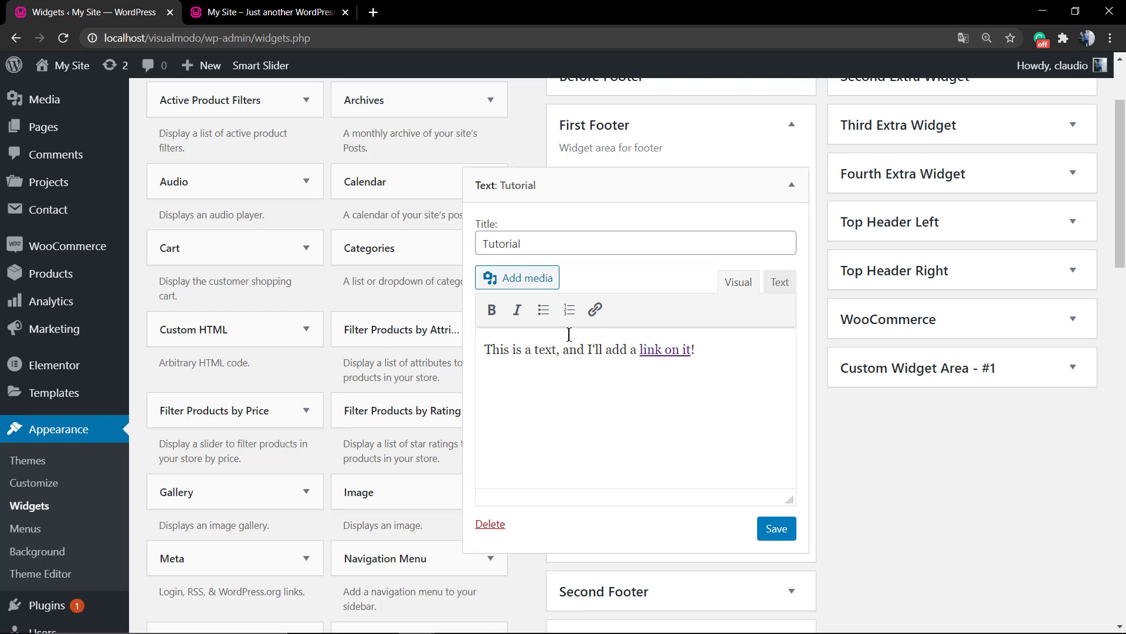
left_click_drag(720, 351, 442, 348)
type("Ho")
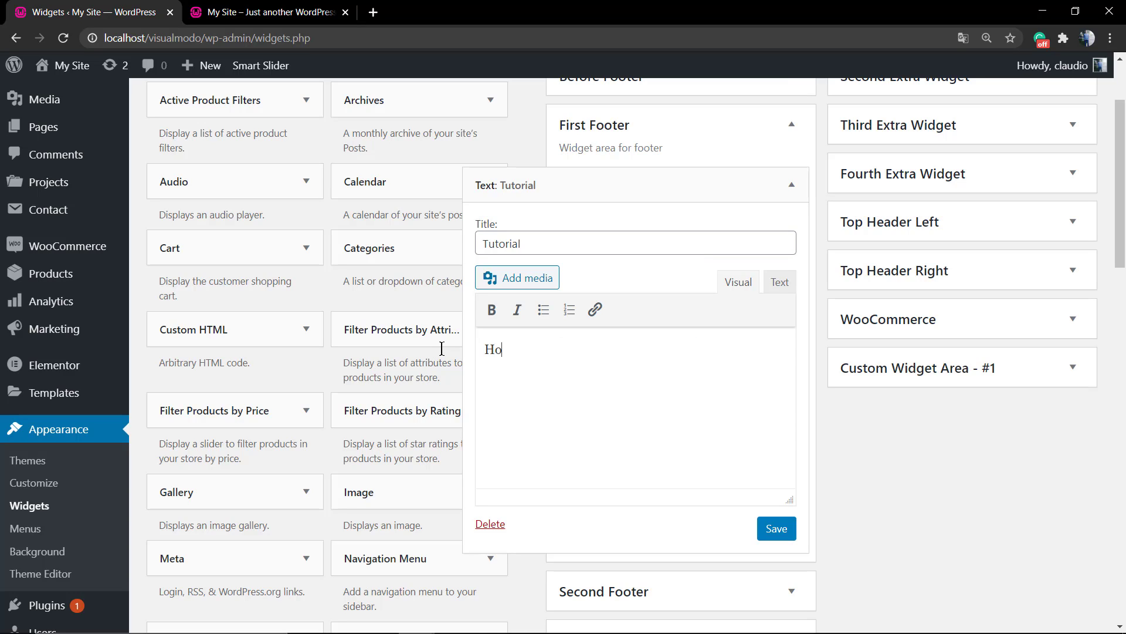
type("me")
key("Return")
type("About")
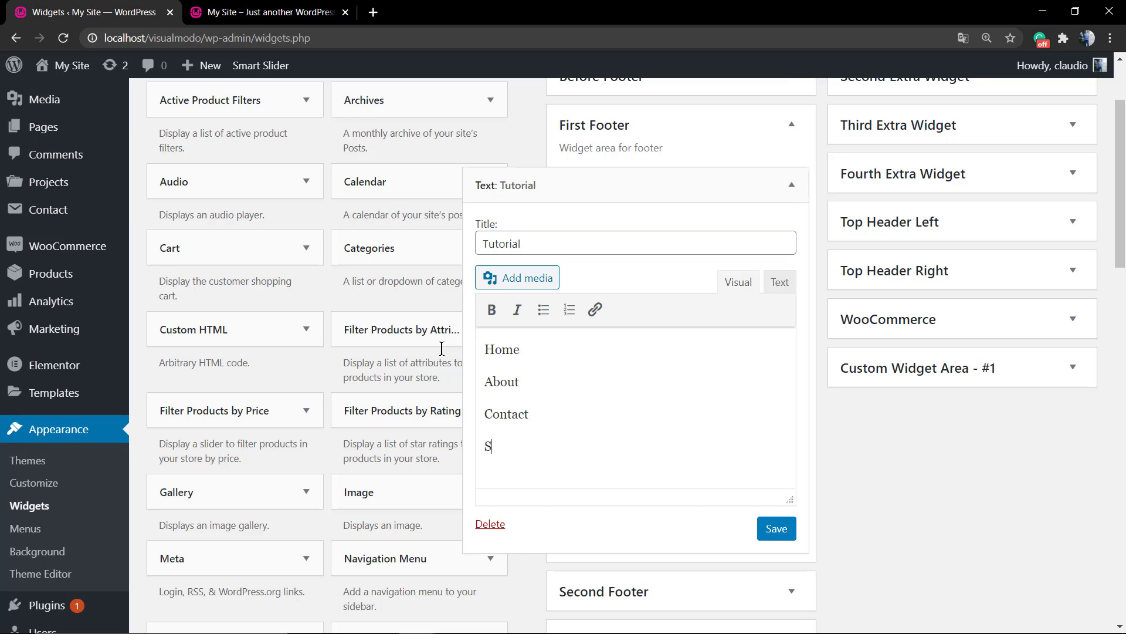
Step: Remove the blank lines between the entries in the HTML source view
left_click(780, 282)
left_click(524, 381)
key("BackSpace")
key("BackSpace")
left_click(528, 354)
key("BackSpace")
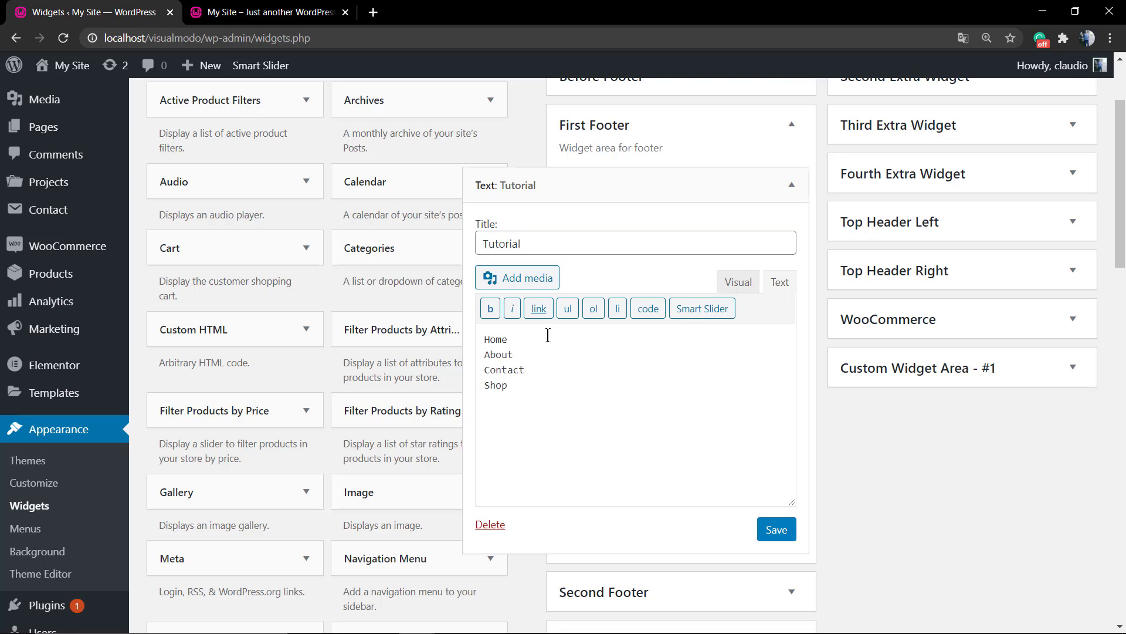
left_click(739, 282)
Step: Link Home to the site's home page address copied from the front end
left_click_drag(553, 354, 478, 346)
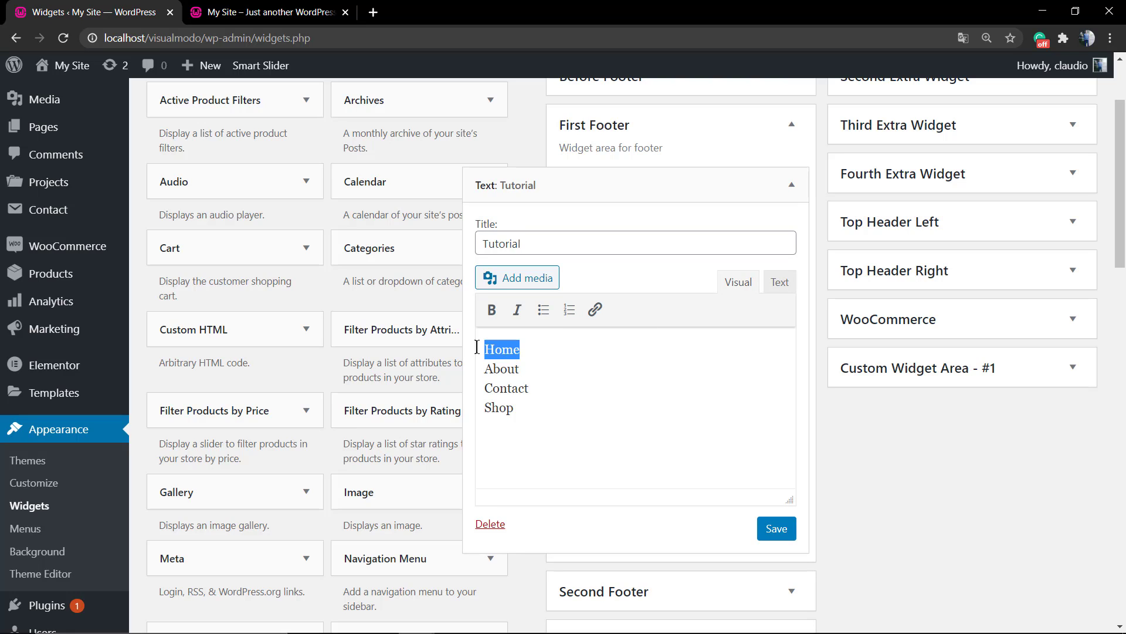
left_click(269, 12)
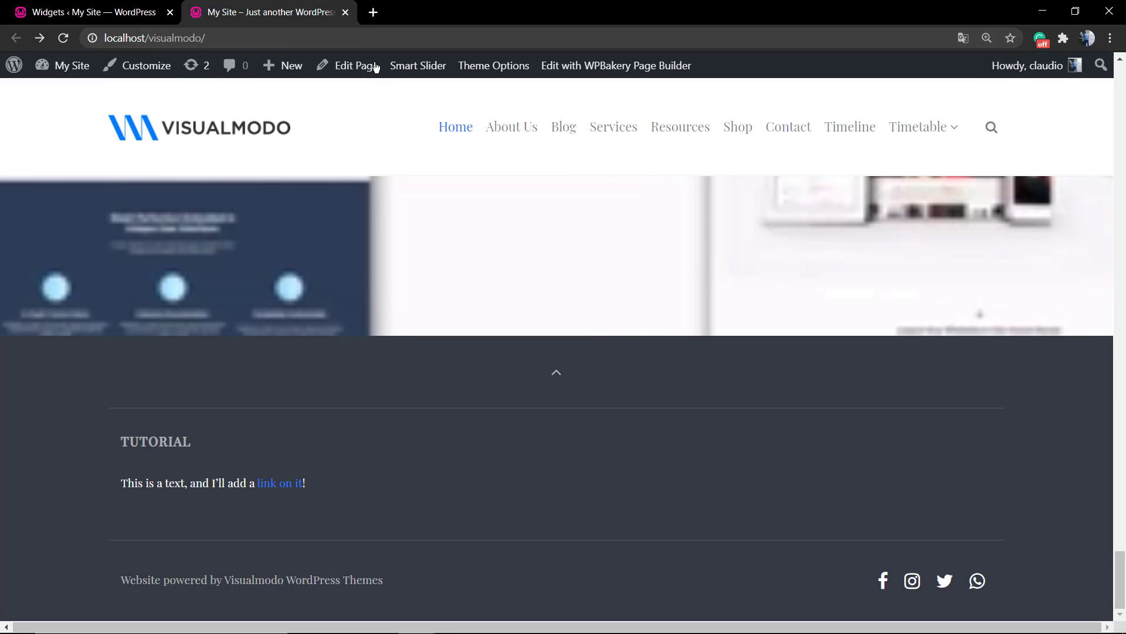
left_click(364, 39)
left_click(117, 12)
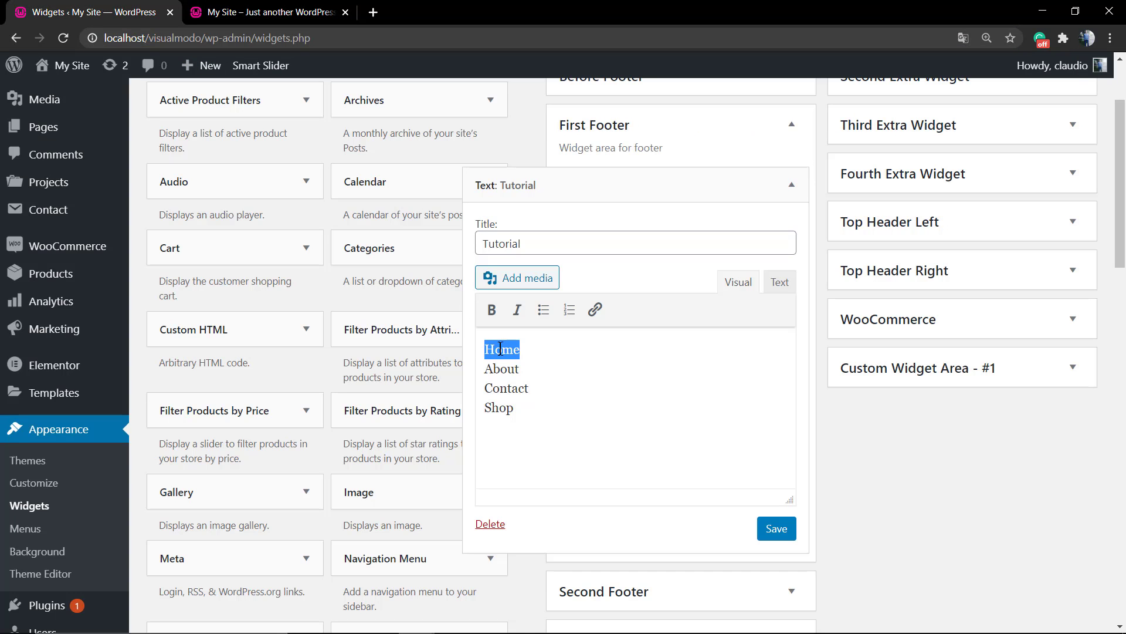
key("ctrl+v")
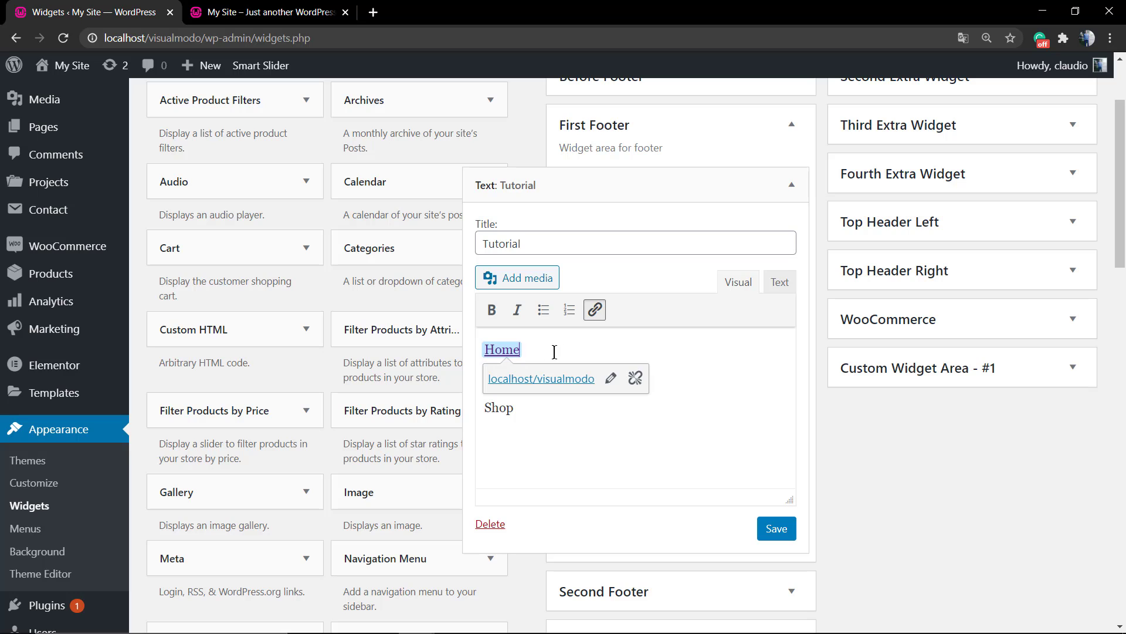
left_click(765, 416)
Step: Link About to the about-us page address from the site menu
left_click_drag(556, 366, 427, 360)
left_click(289, 12)
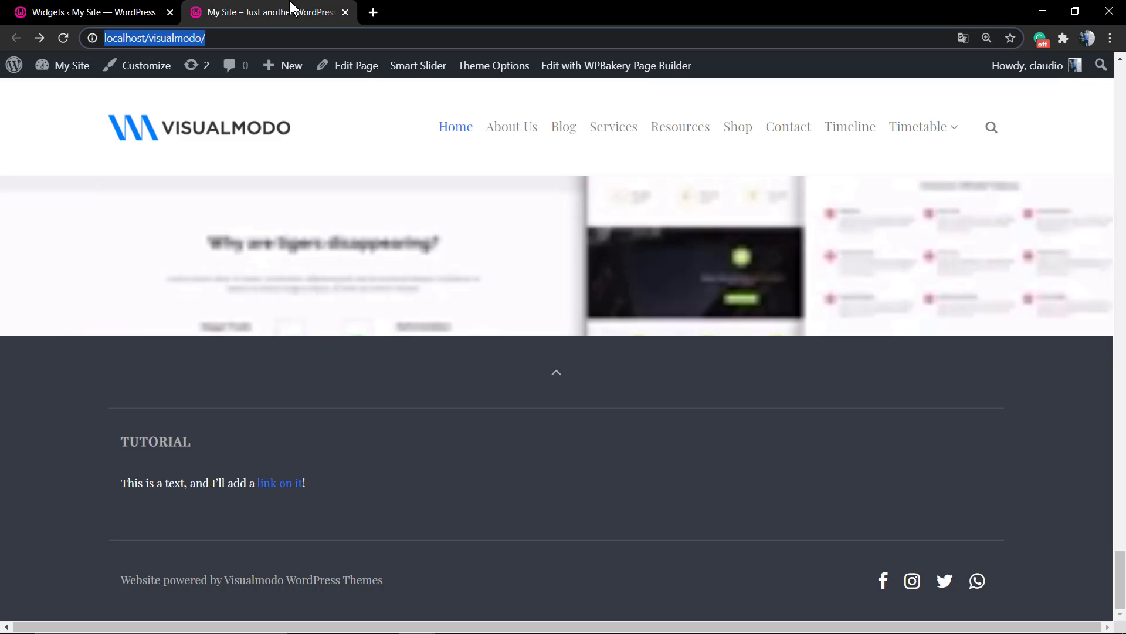
right_click(506, 130)
left_click(521, 140)
left_click(381, 11)
left_click(520, 12)
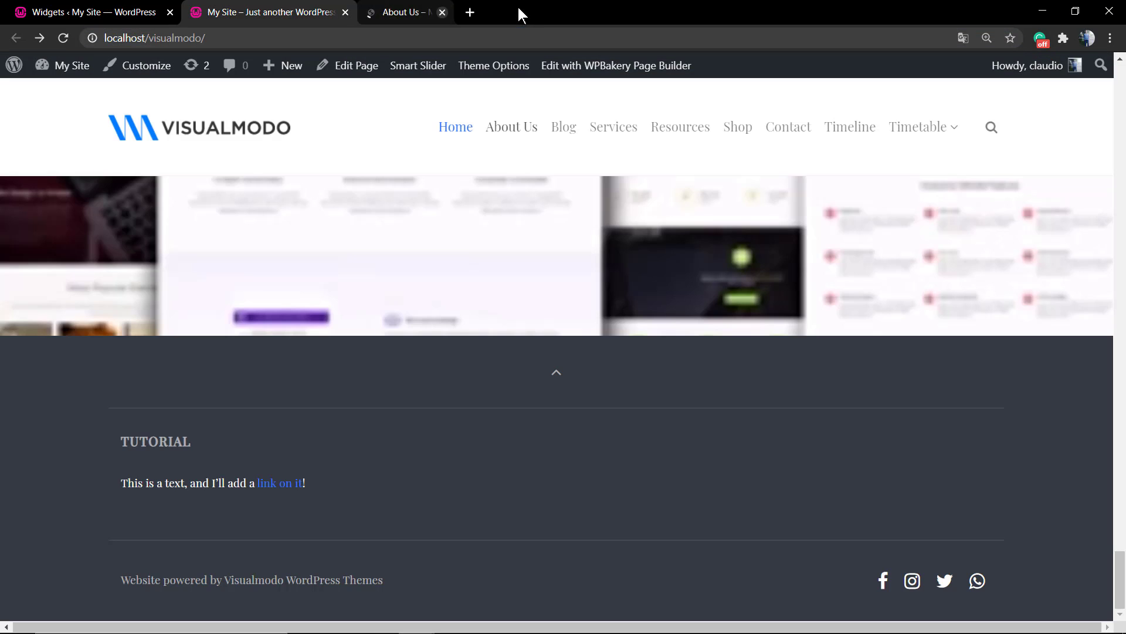
left_click(88, 12)
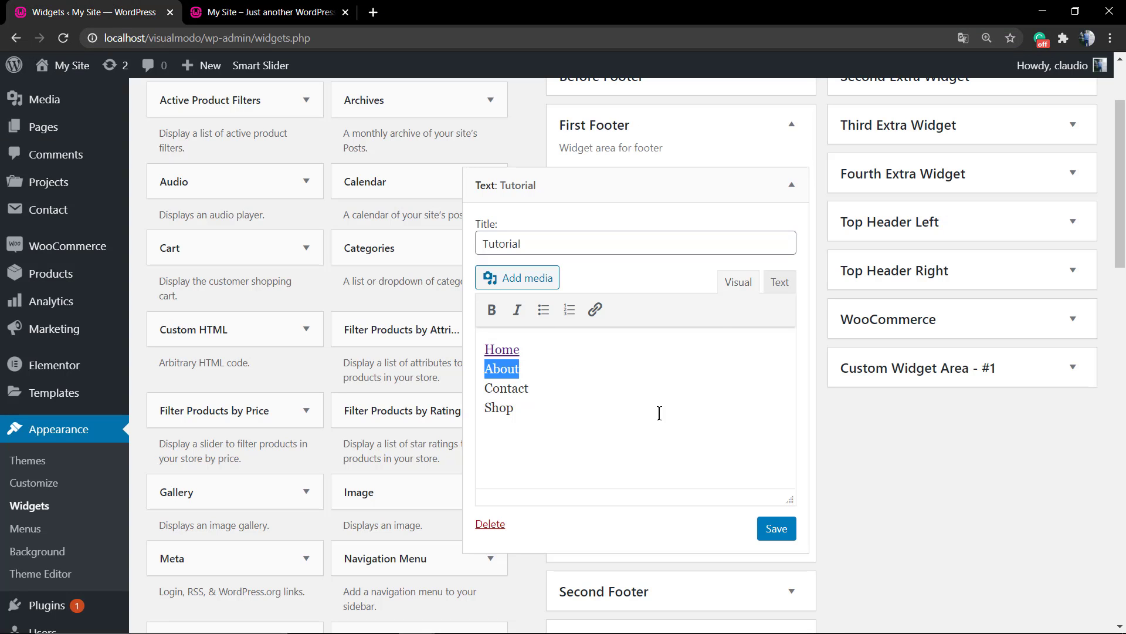
left_click(595, 309)
type("http://localhost/visualmodo/about-us/")
left_click(741, 398)
left_click(588, 420)
Step: Select Contact and copy the Contact page address, localhost/visualmodo/contact, from the live site
left_click_drag(566, 390, 475, 395)
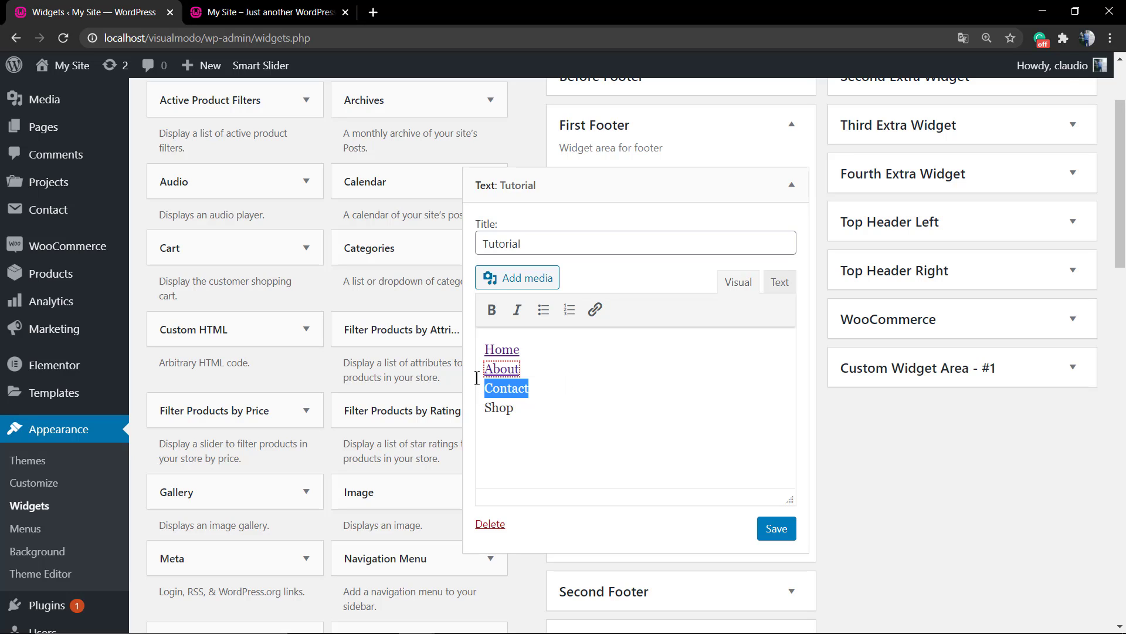
left_click(327, 9)
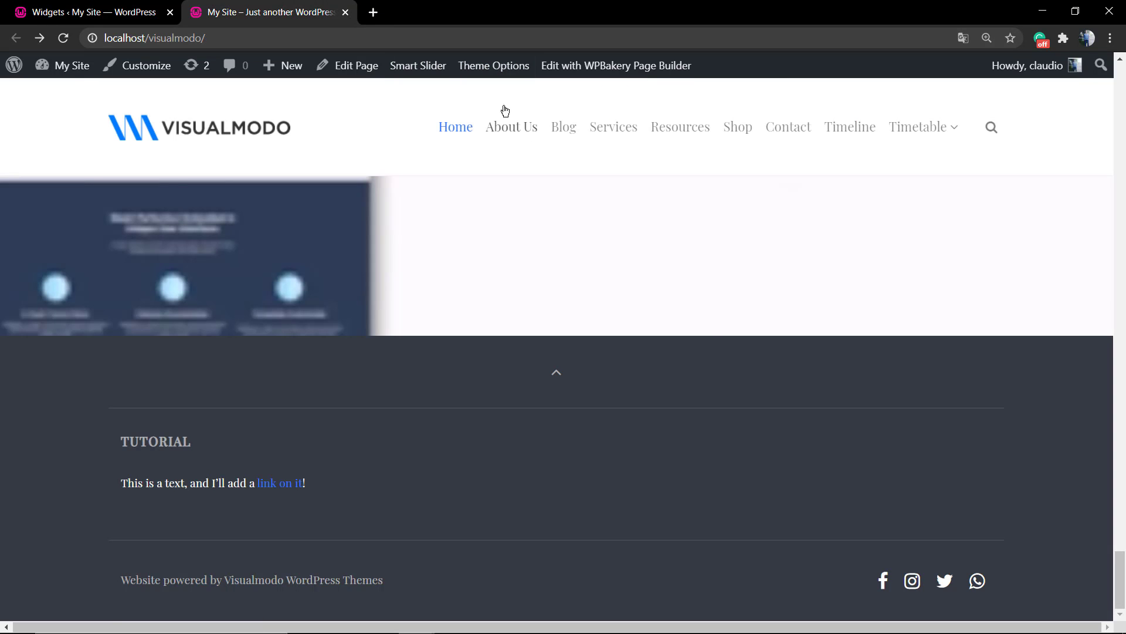
left_click(576, 130)
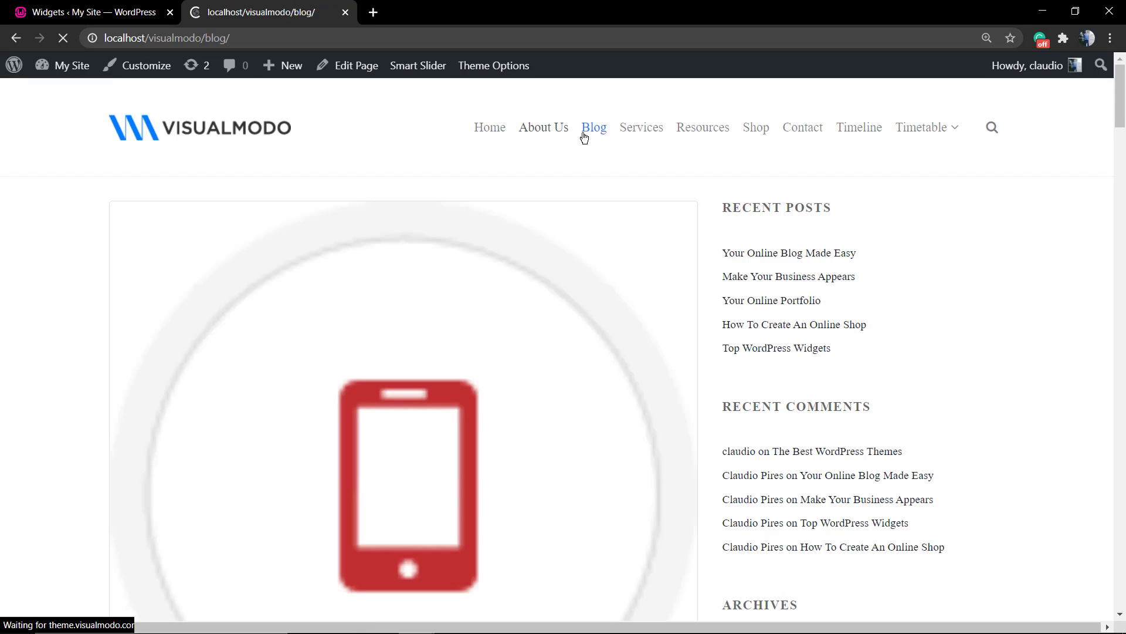
left_click(792, 129)
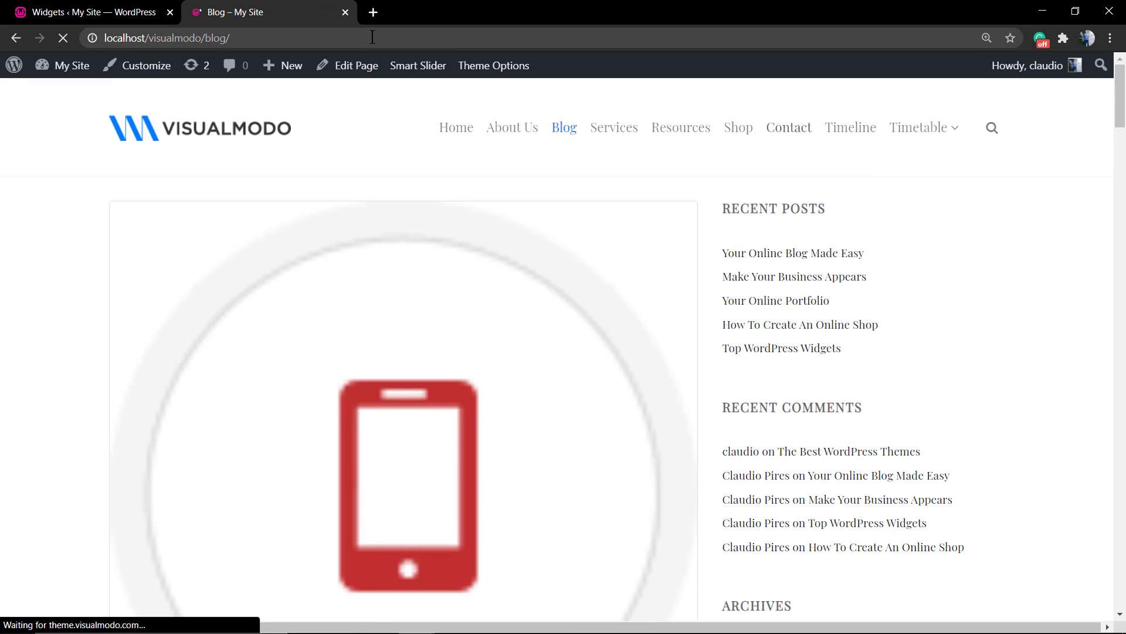
left_click(372, 37)
left_click(94, 12)
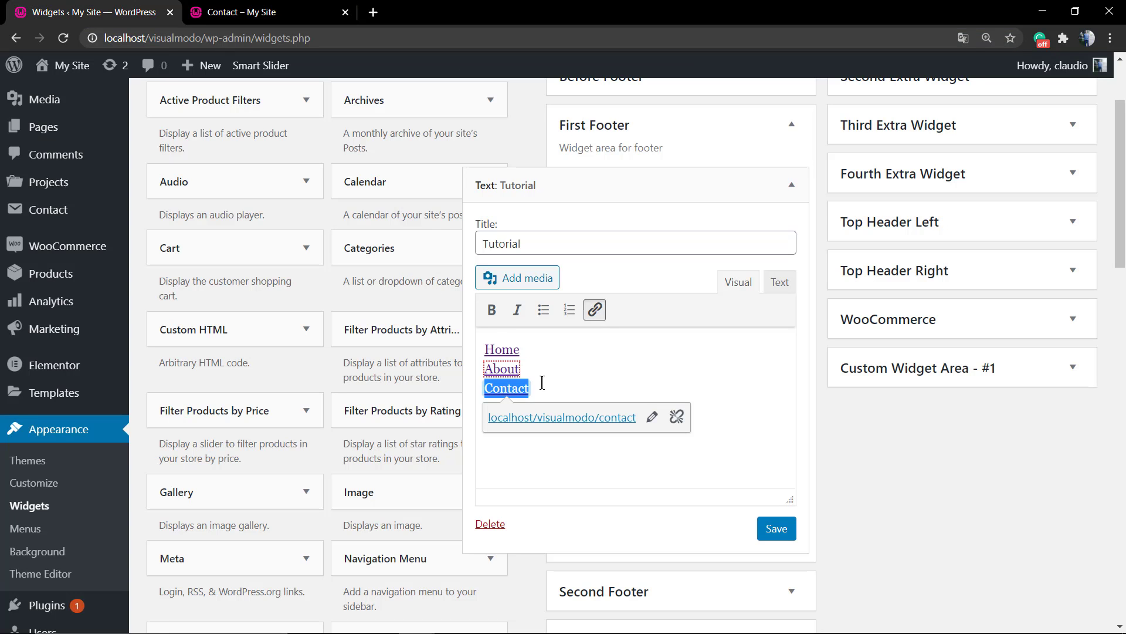
Step: Add a new line reading Shop below Contact in the widget text
left_click(570, 363)
left_click(611, 441)
key("Return")
type("Shop")
Step: Inspect the link addresses of the About and Contact entries
double_click(516, 367)
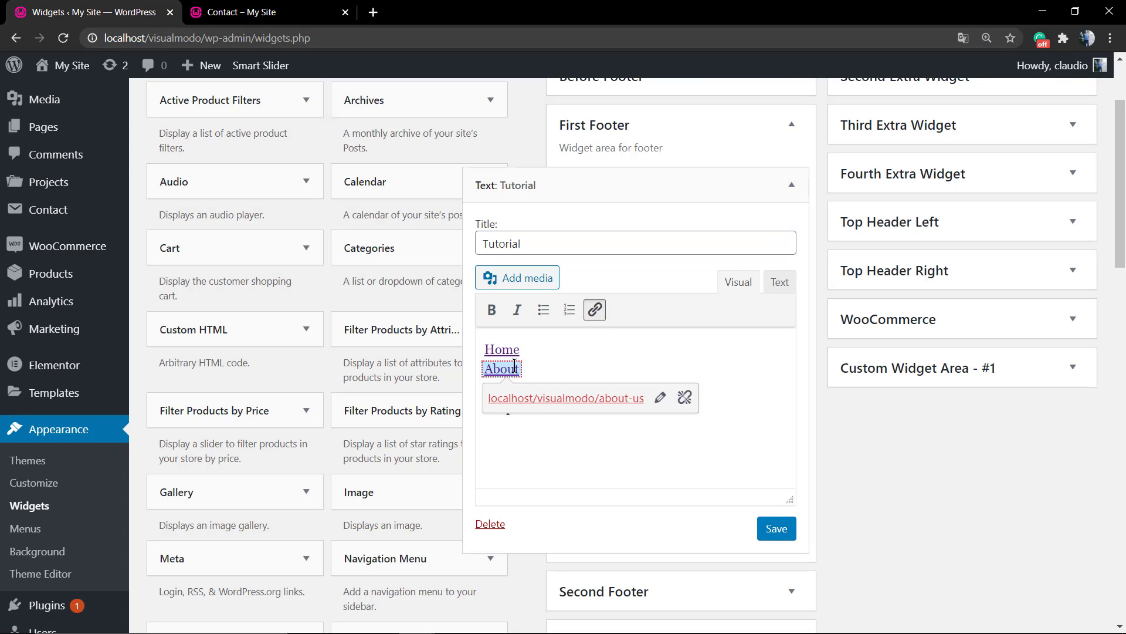
left_click(660, 397)
left_click(578, 398)
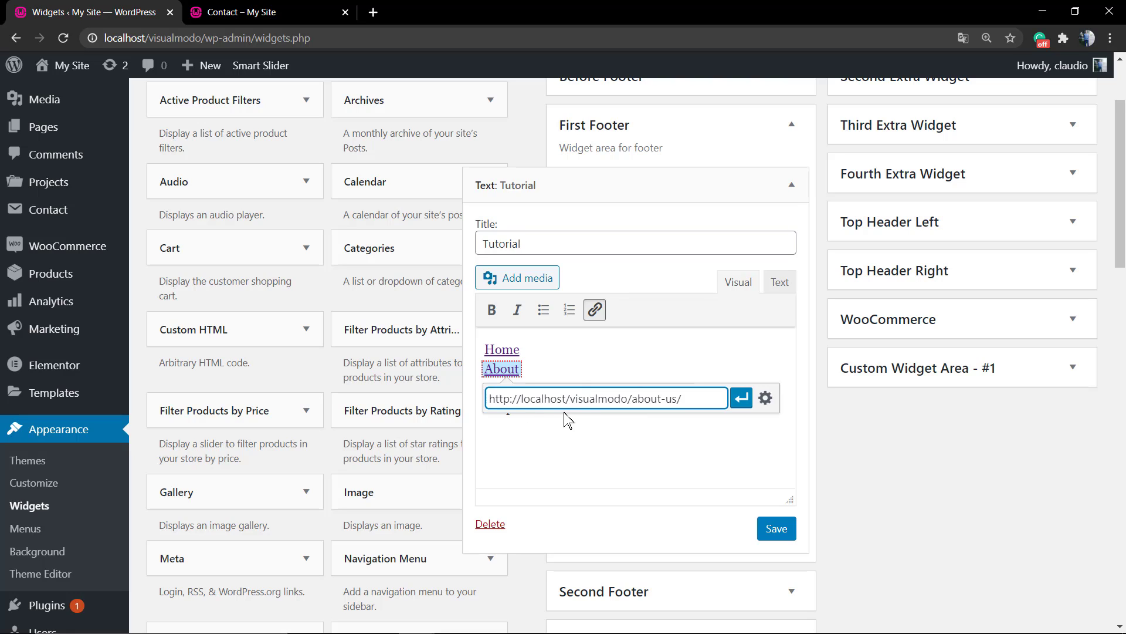
left_click(622, 435)
left_click(508, 389)
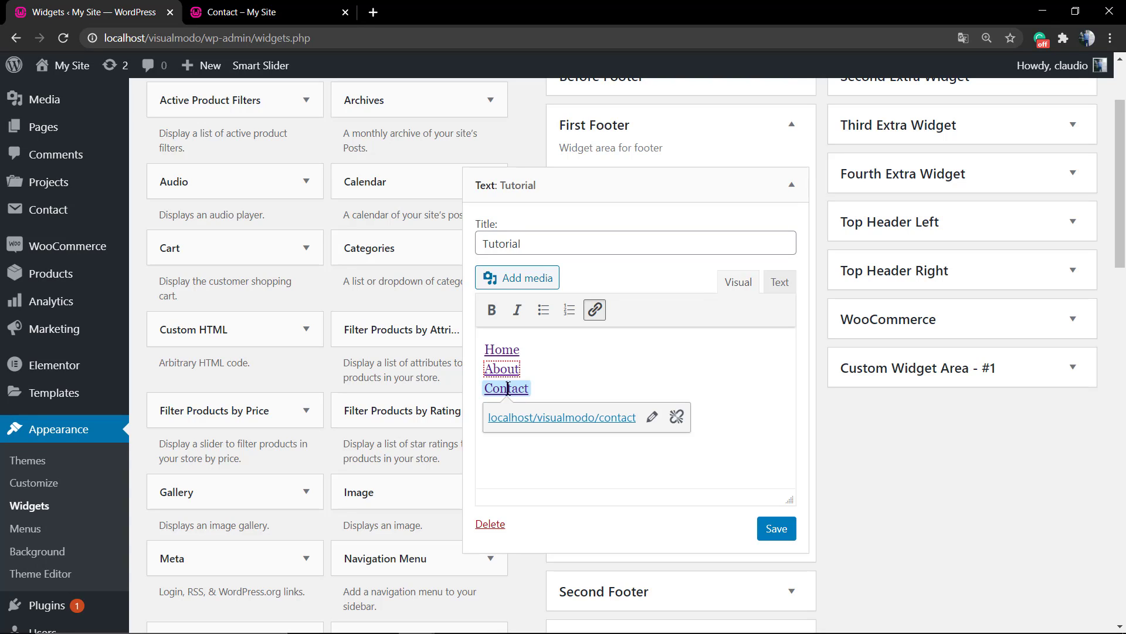
left_click(524, 460)
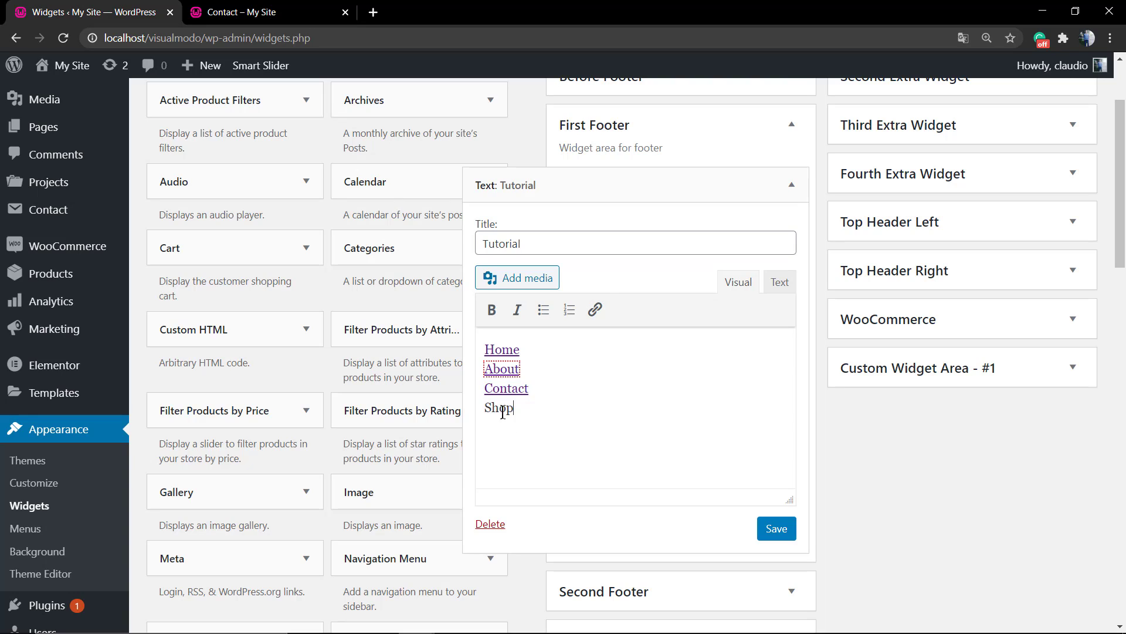
double_click(492, 387)
left_click(652, 418)
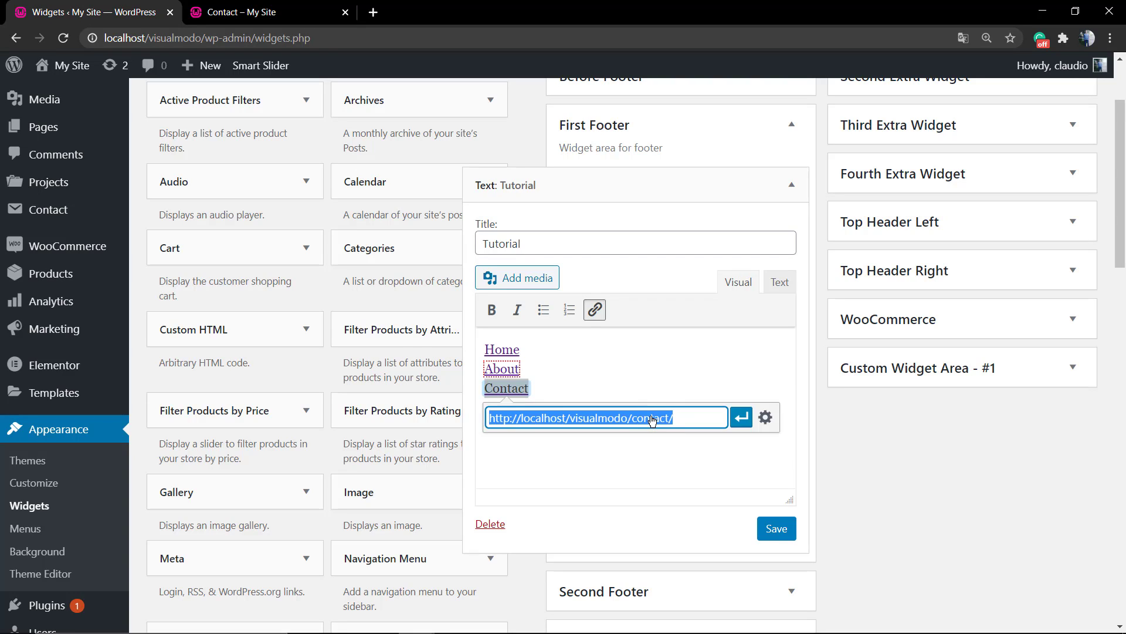
left_click(525, 363)
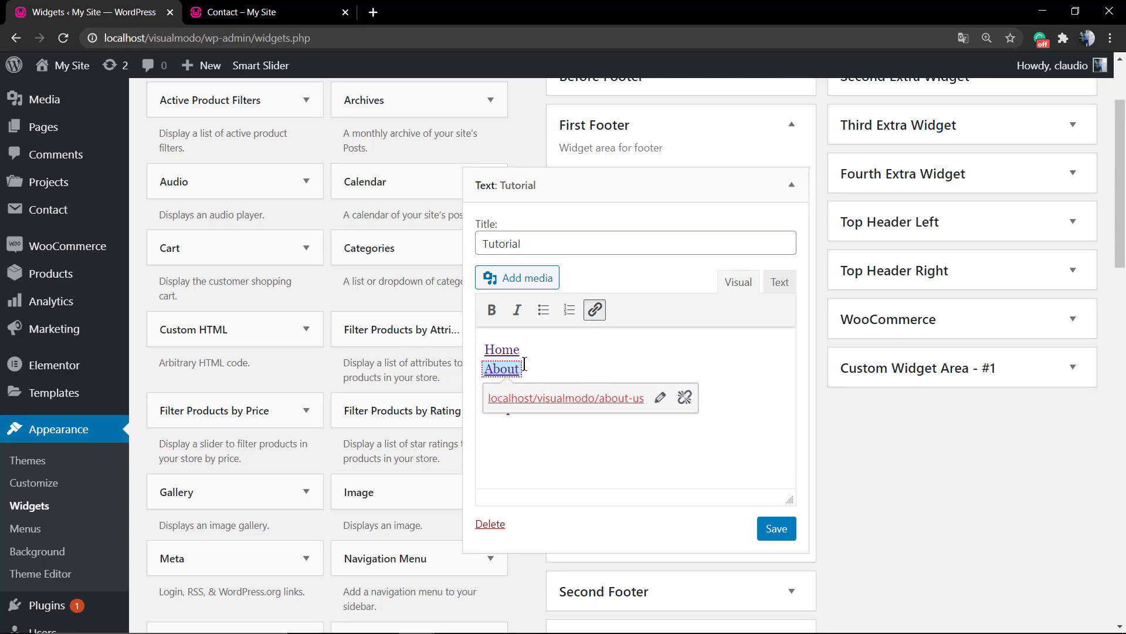
Step: Edit the About link's address and apply the change
left_click(660, 398)
left_click(690, 395)
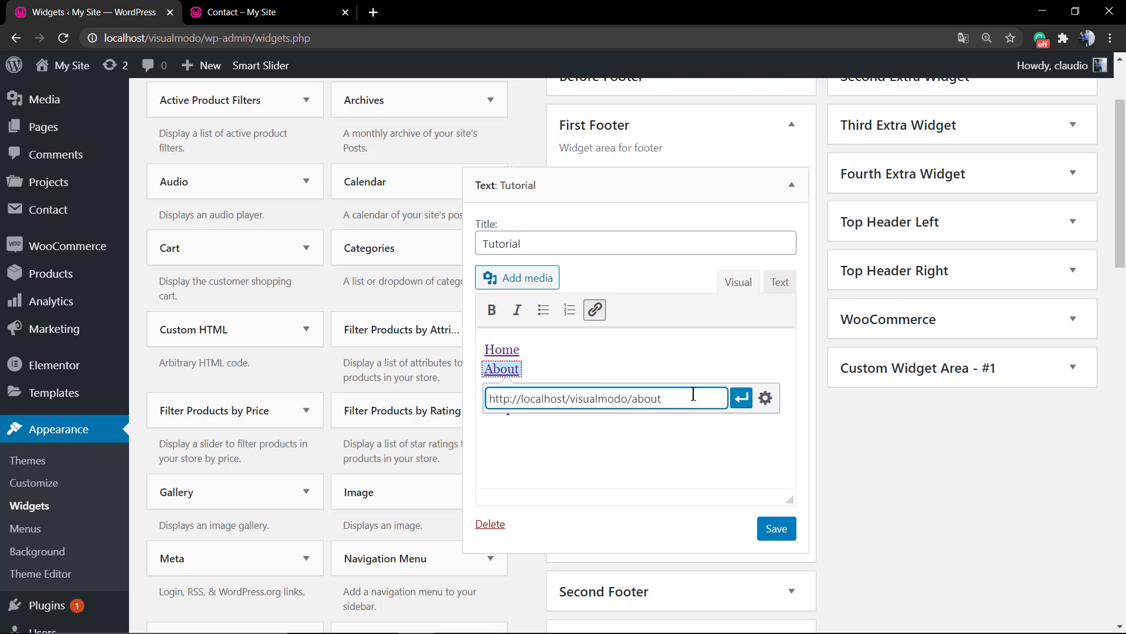
left_click(741, 398)
left_click(587, 444)
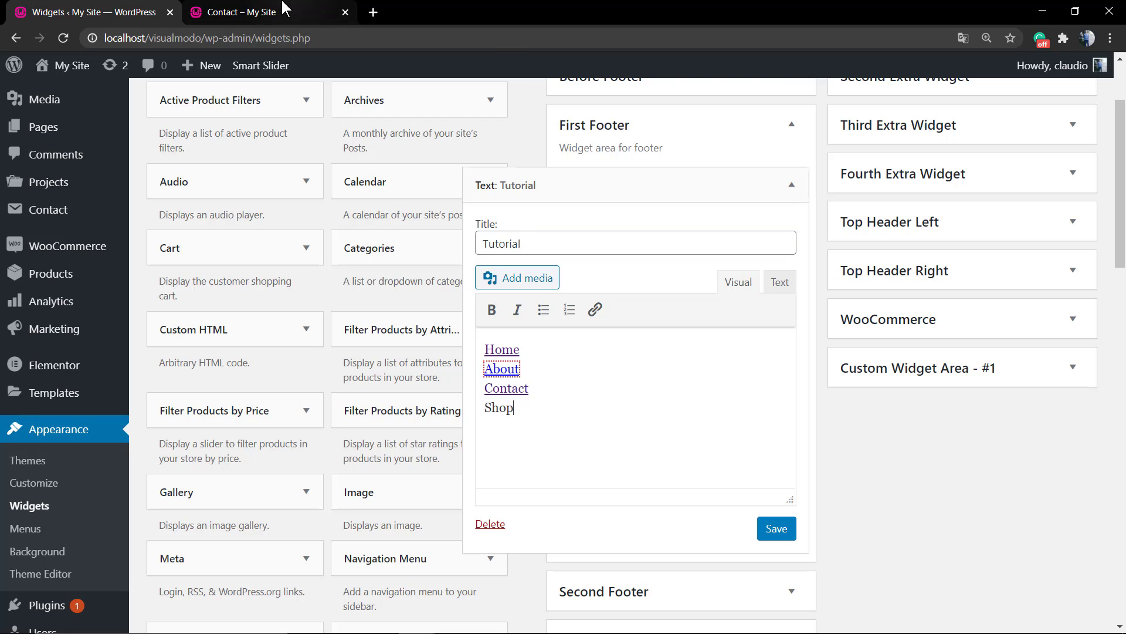
Step: Copy the Shop page's URL from the live site tab
left_click(246, 12)
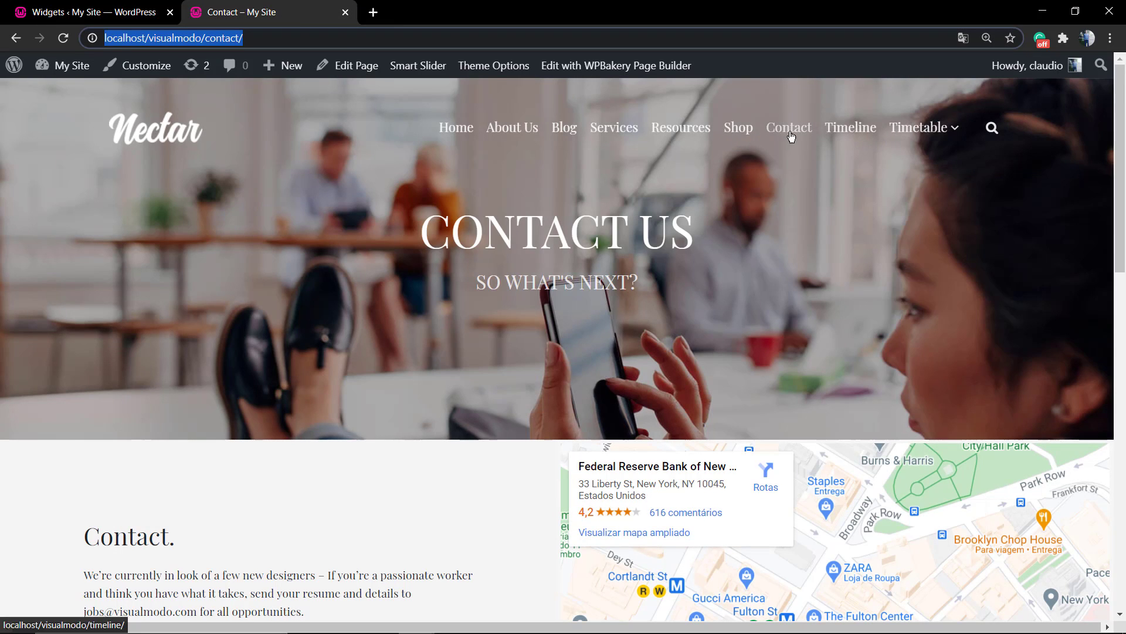
left_click(744, 129)
left_click(318, 38)
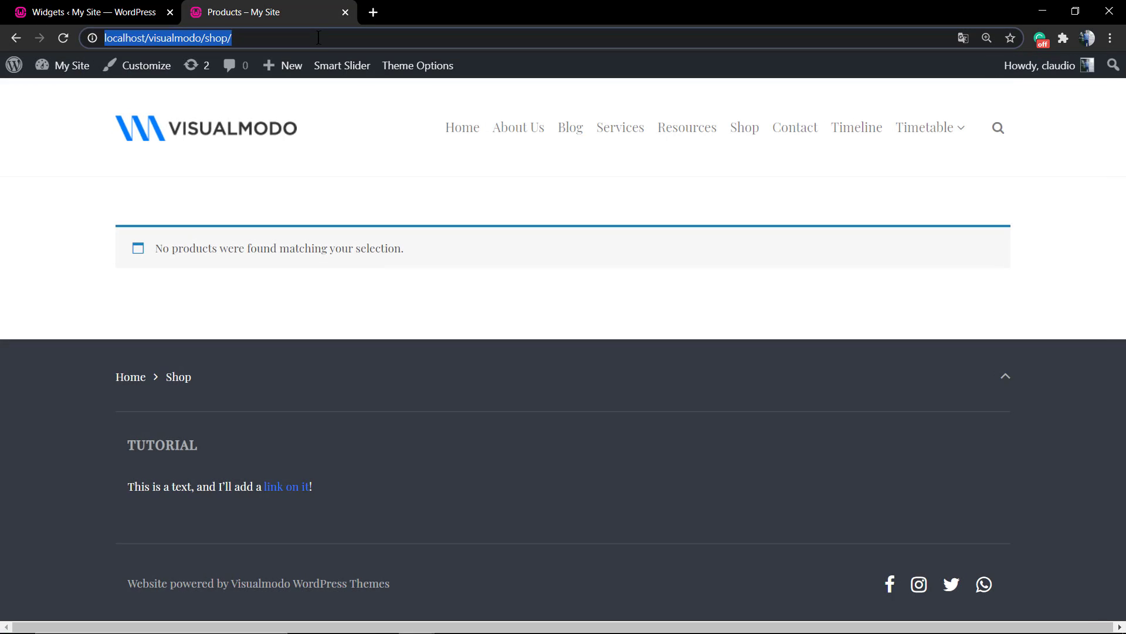
left_click(345, 13)
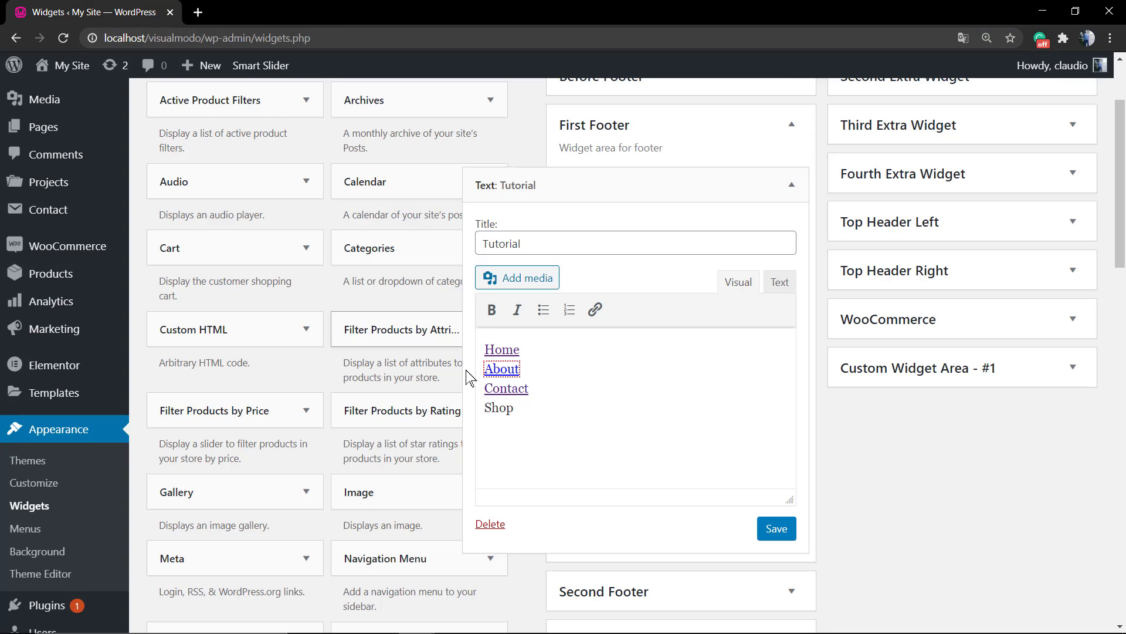
Step: Link the Shop line to the Shop page address and save the widget
left_click_drag(483, 407, 516, 408)
key("BackSpace")
key("BackSpace")
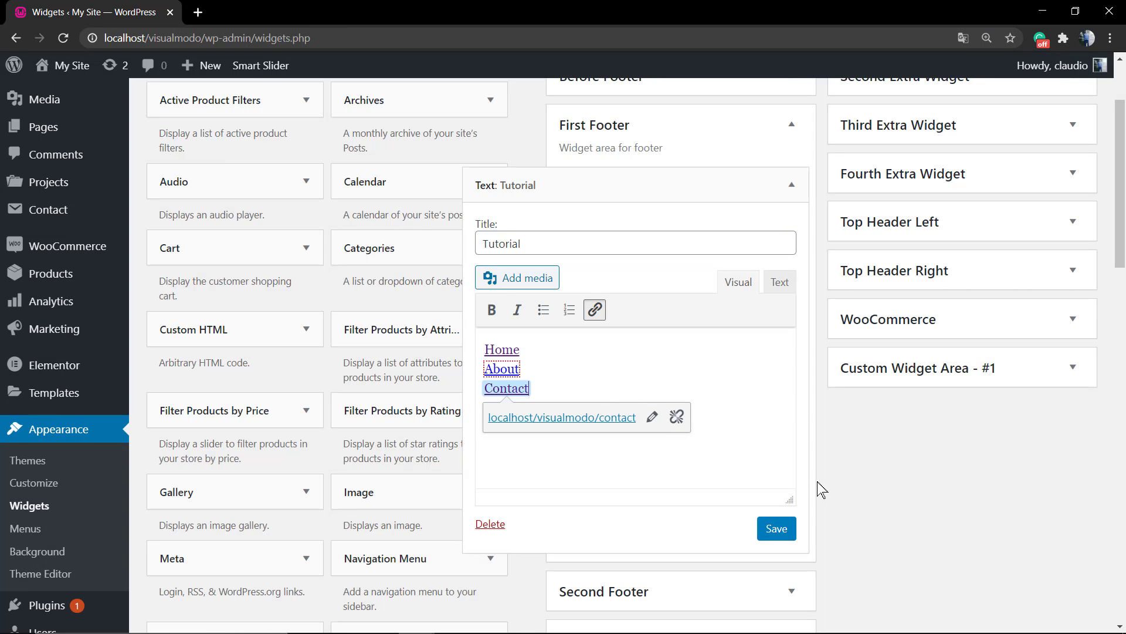
key("ctrl+z")
left_click(776, 528)
Step: Check the live site's footer shows the four Tutorial links, then return to Widgets
mouse_move(82, 78)
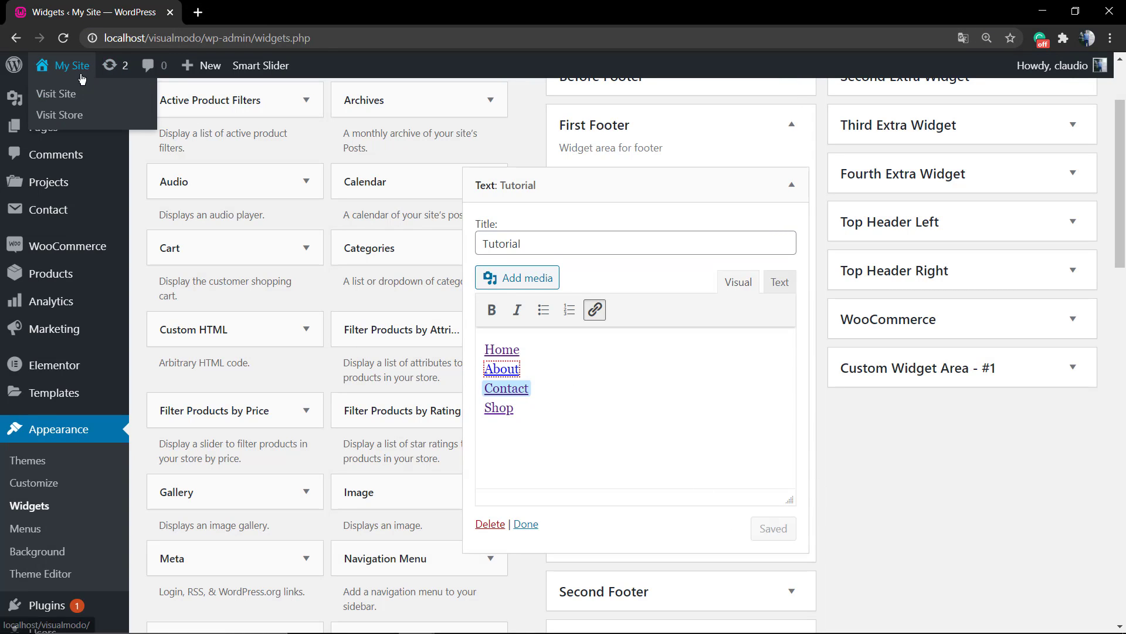
left_click(56, 94)
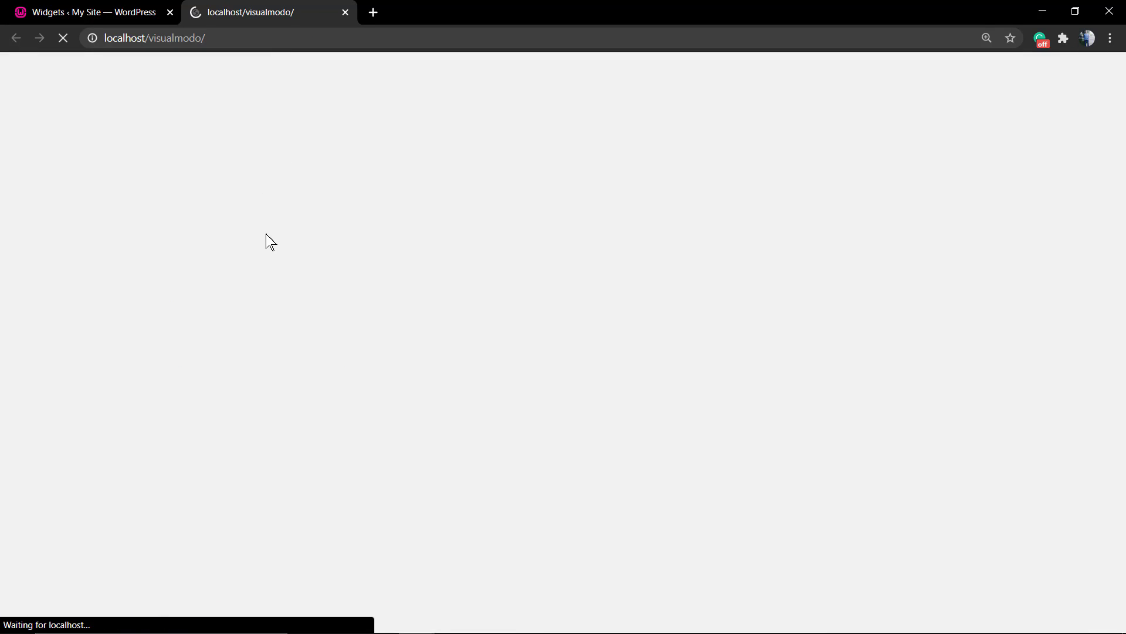
scroll(271, 294, "down", 10)
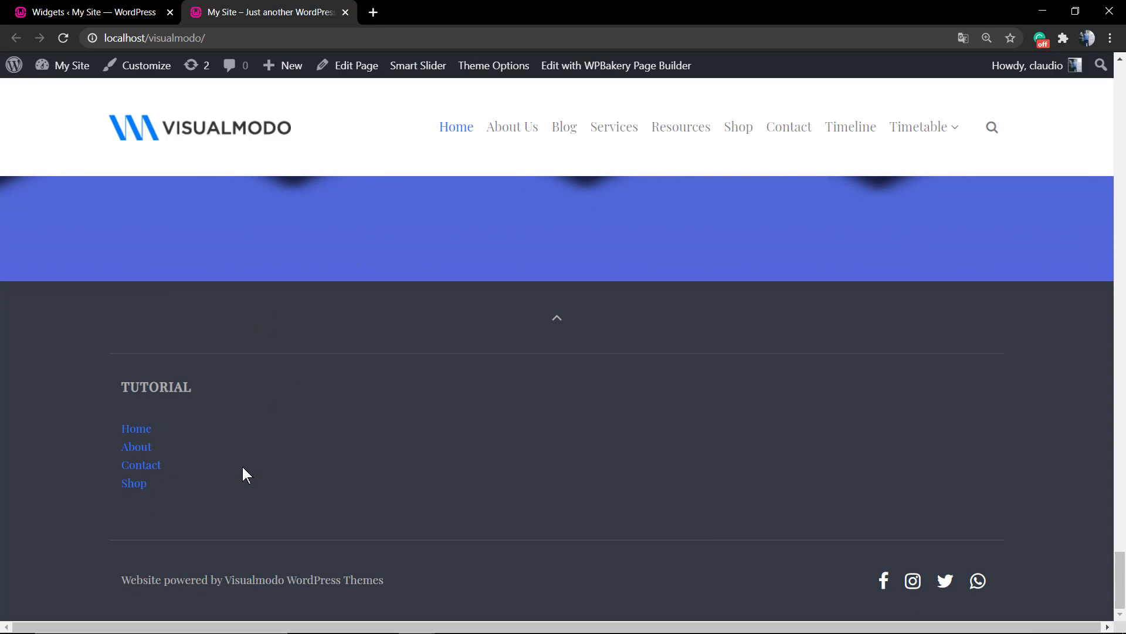
left_click(111, 10)
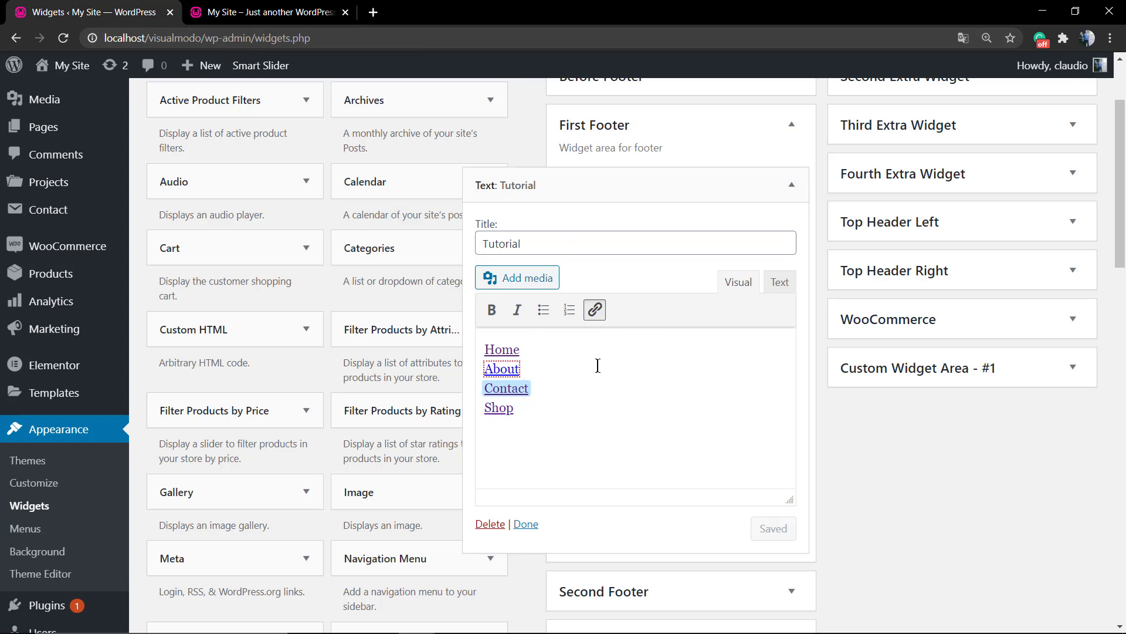
Step: Open Posts > Add New in a separate browser tab beside the widgets page
left_click_drag(555, 421, 445, 357)
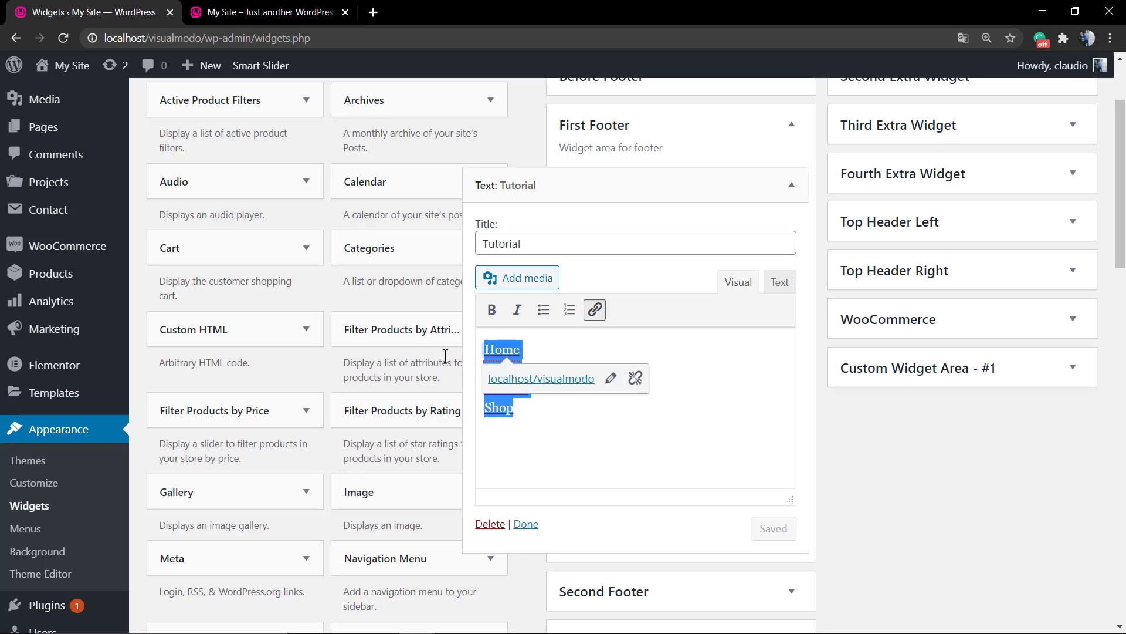
left_click(599, 438)
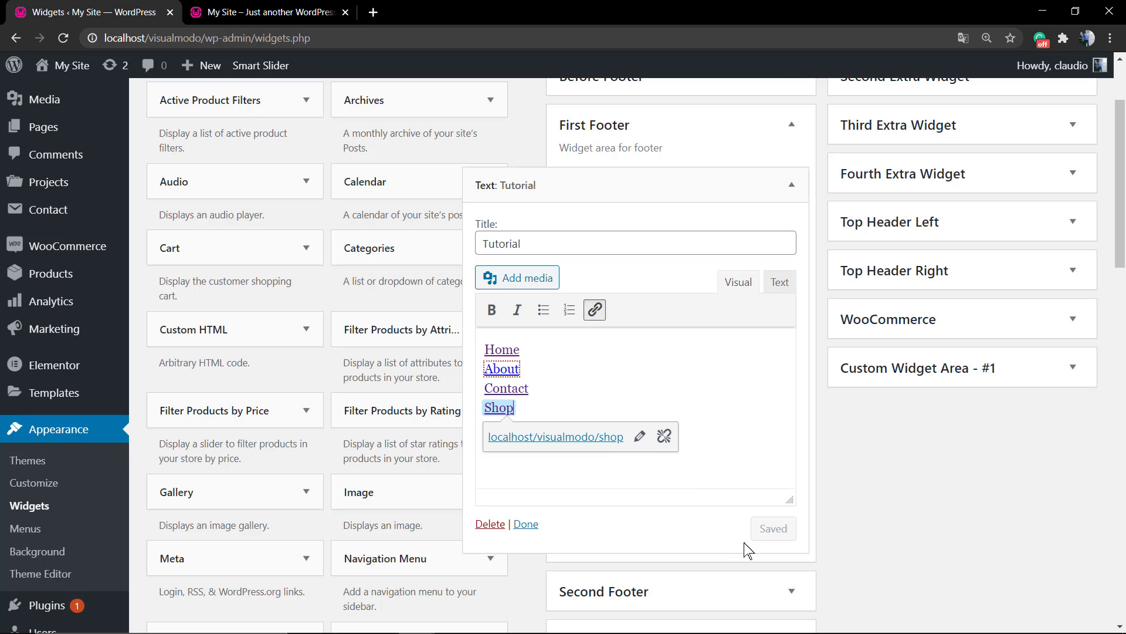
scroll(58, 176, "up", 2)
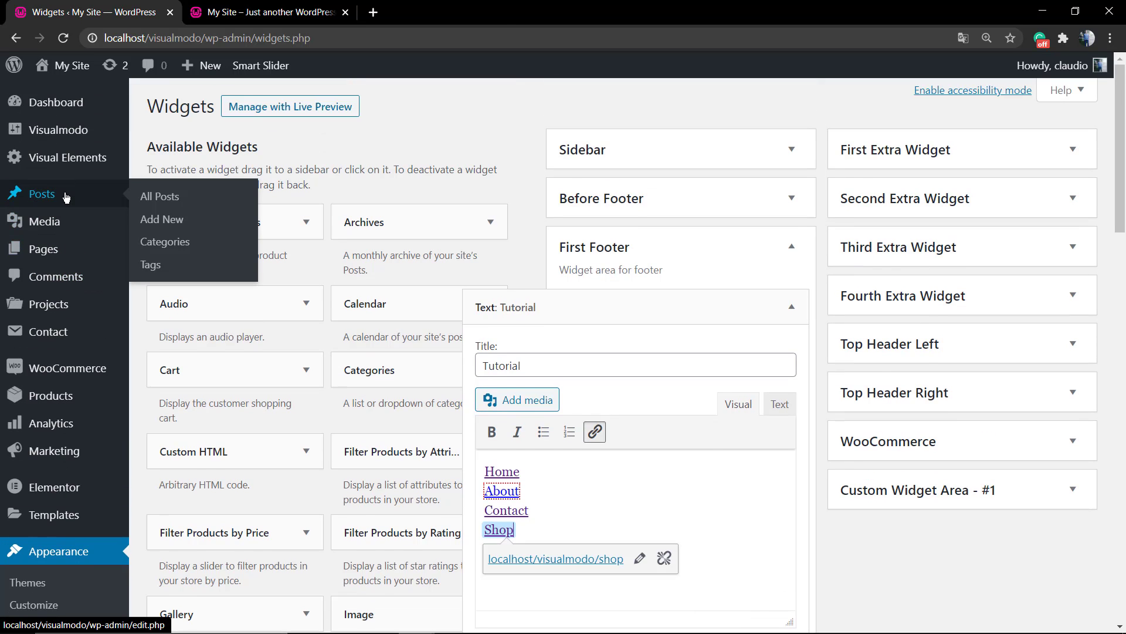
right_click(174, 219)
left_click(212, 238)
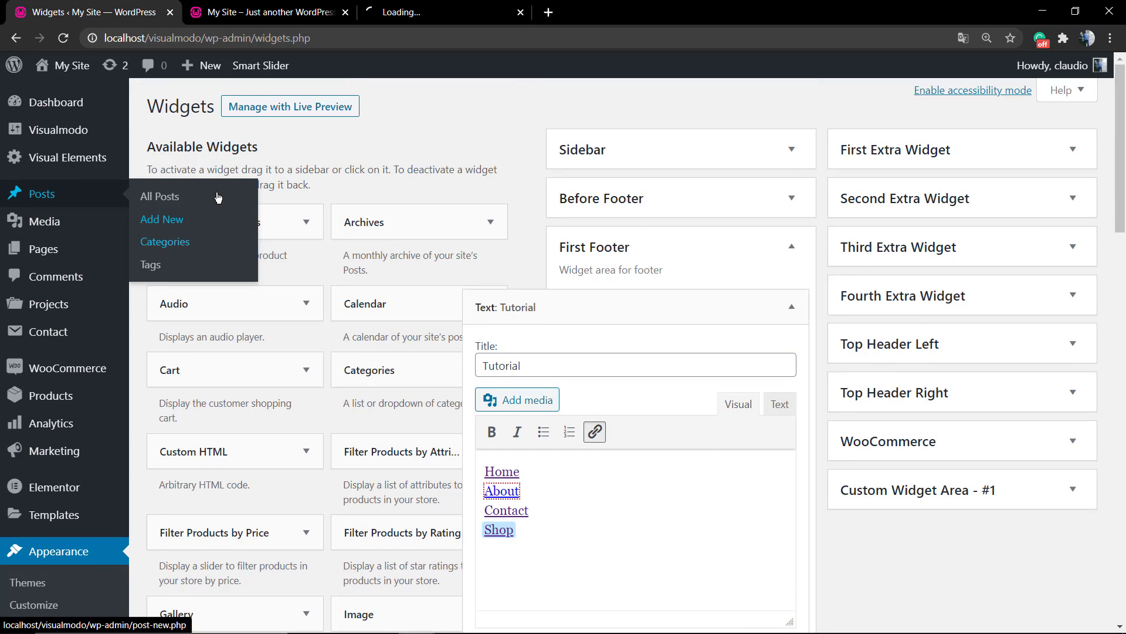
left_click(391, 11)
left_click(171, 11)
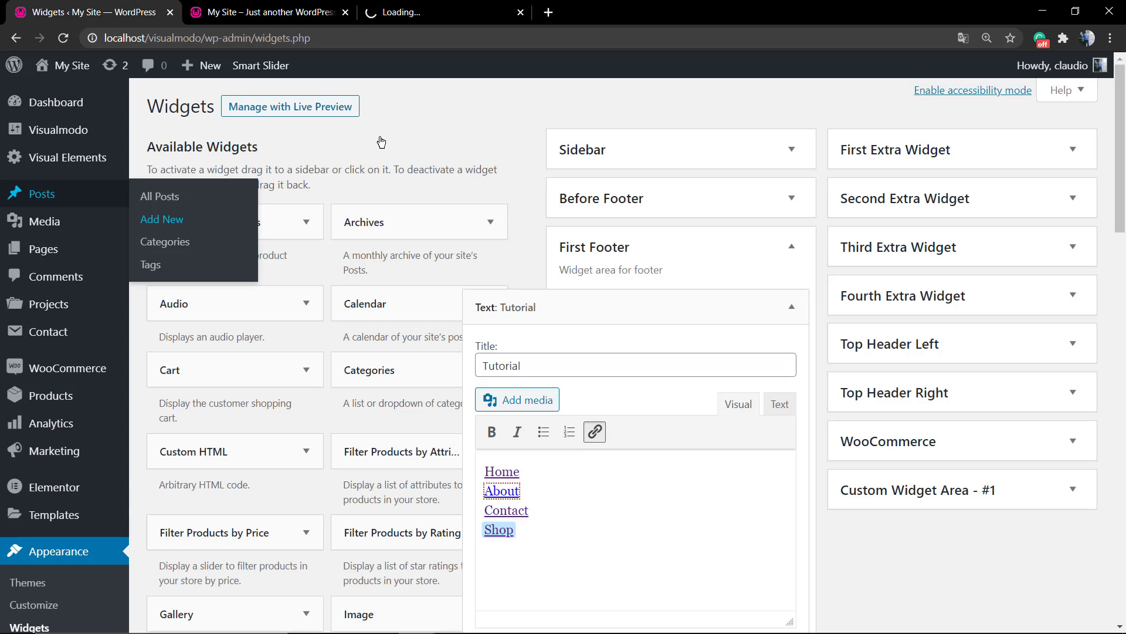
Step: Copy the Home through Shop links from the widget and go to the new post
left_click_drag(540, 520, 464, 456)
key("ctrl+c")
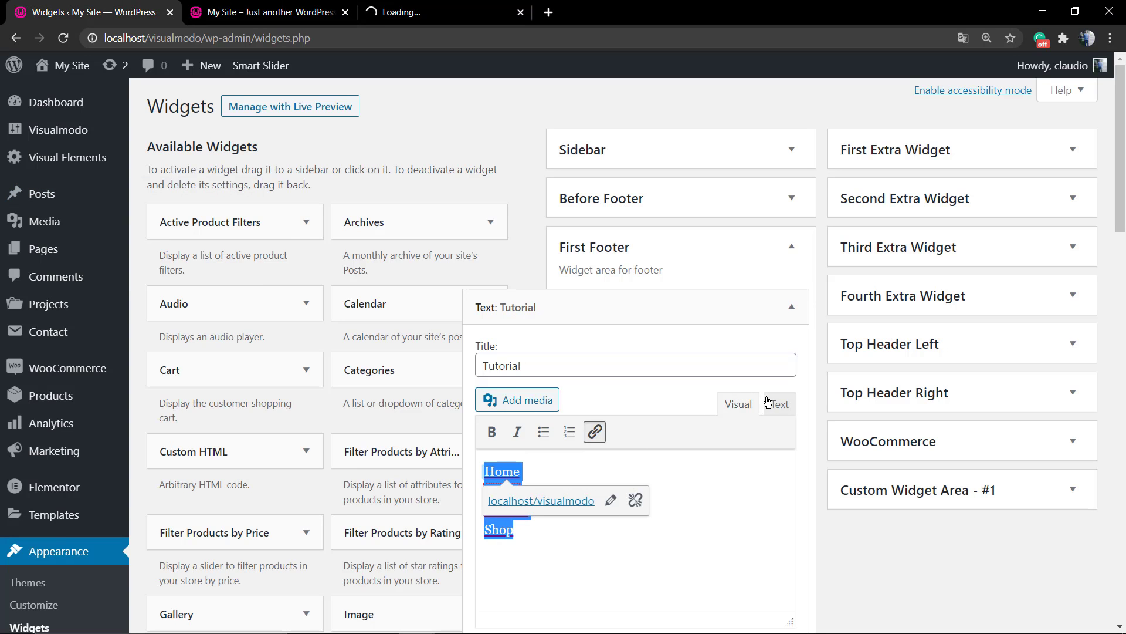
left_click(279, 5)
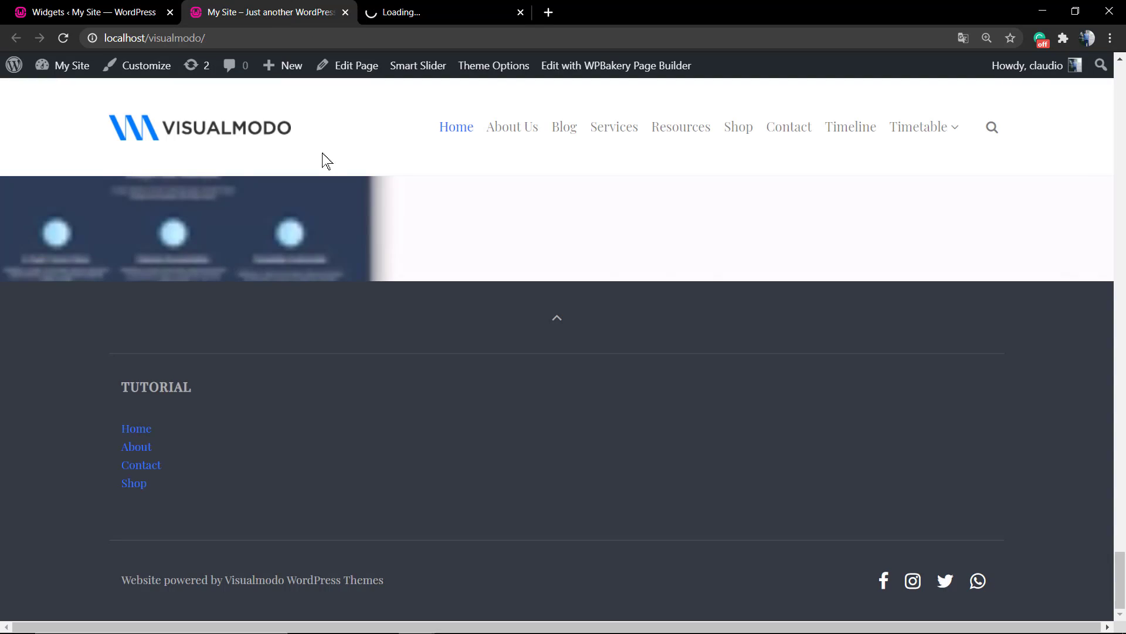
left_click(384, 12)
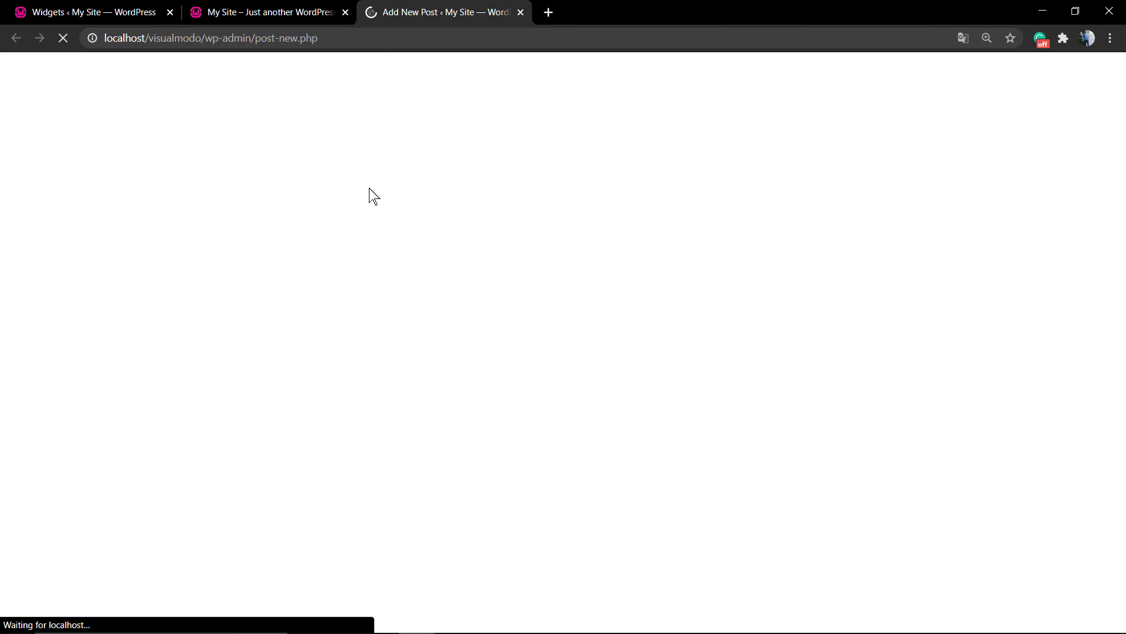
Step: Paste the four footer links into the post paragraph and centre them
left_click(357, 276)
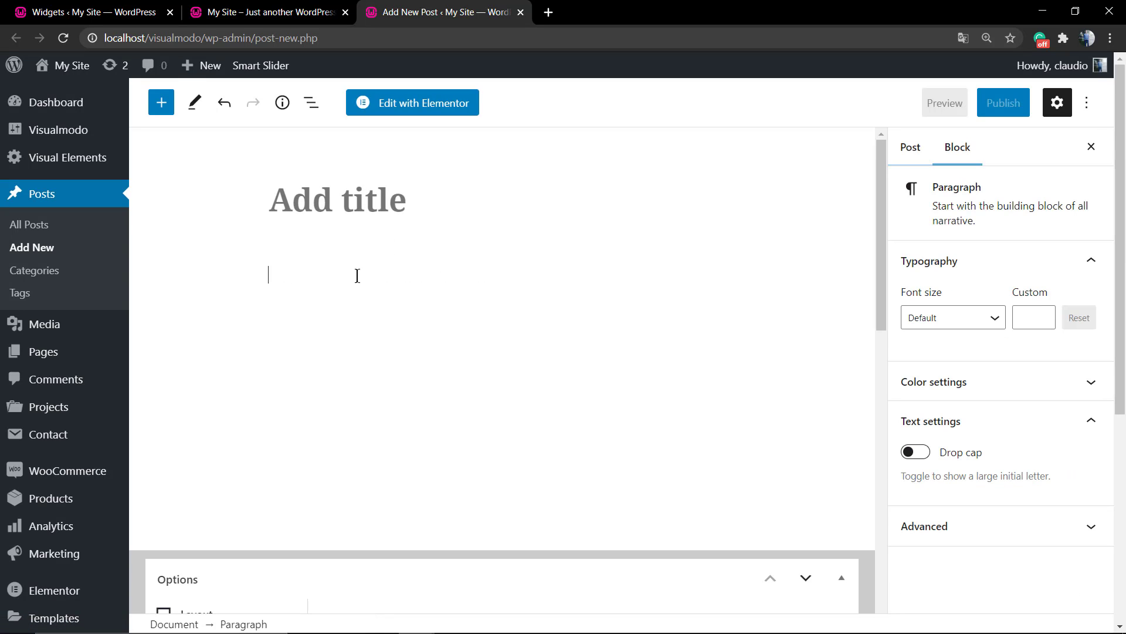
key("ctrl+v")
left_click_drag(342, 345, 211, 262)
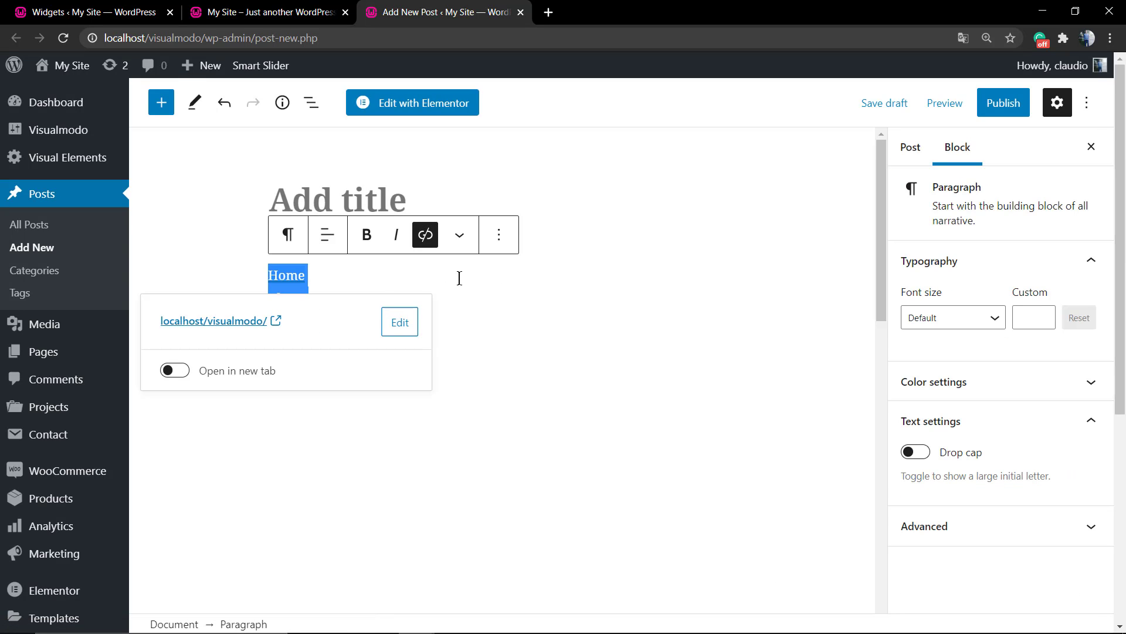
left_click(326, 235)
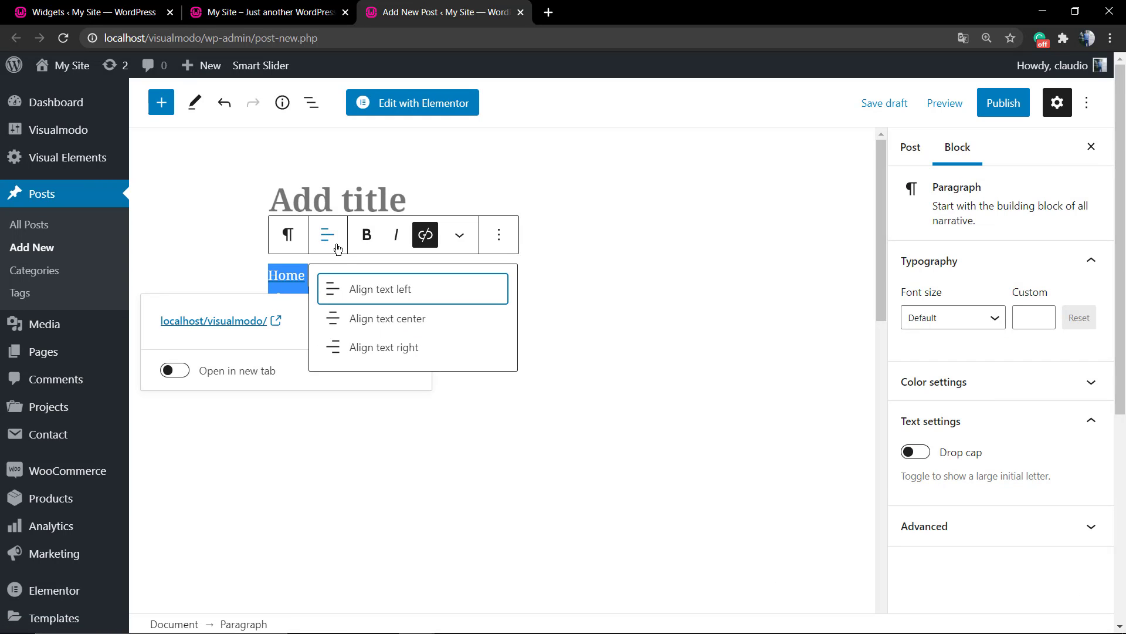
left_click(398, 318)
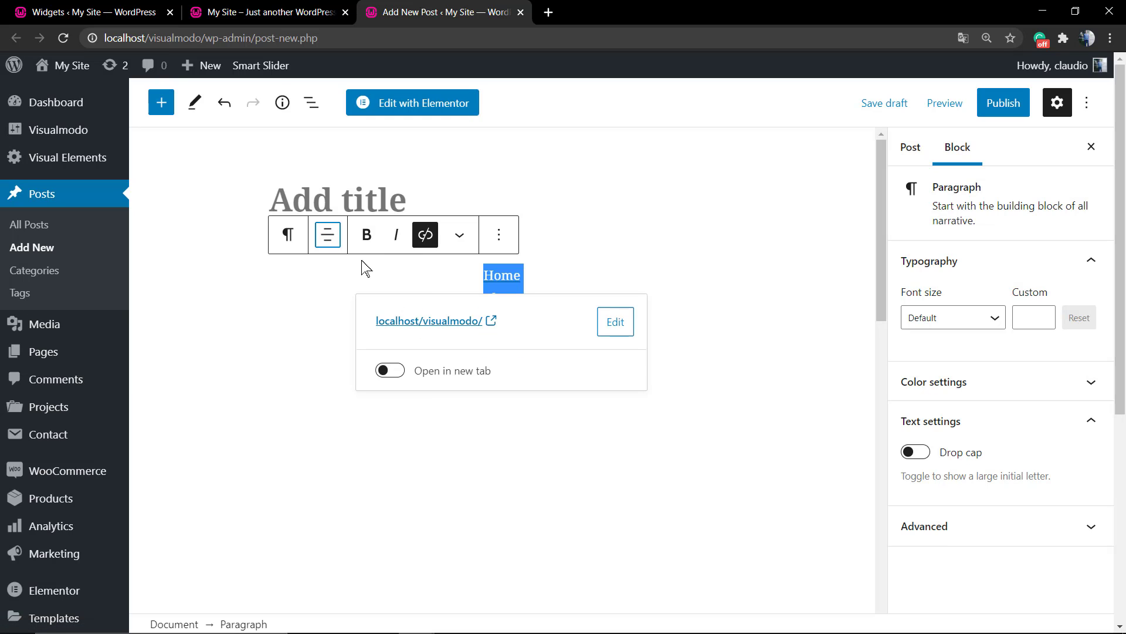
Step: Make the link text white and select the paragraph's full HTML markup
left_click(458, 237)
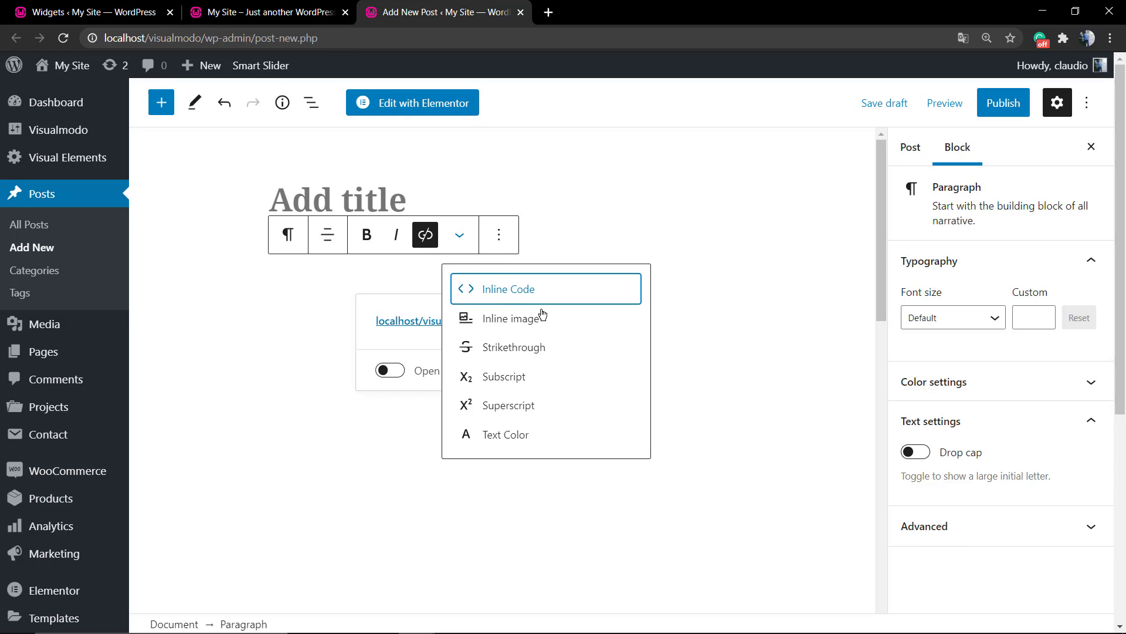
left_click(546, 433)
left_click(527, 237)
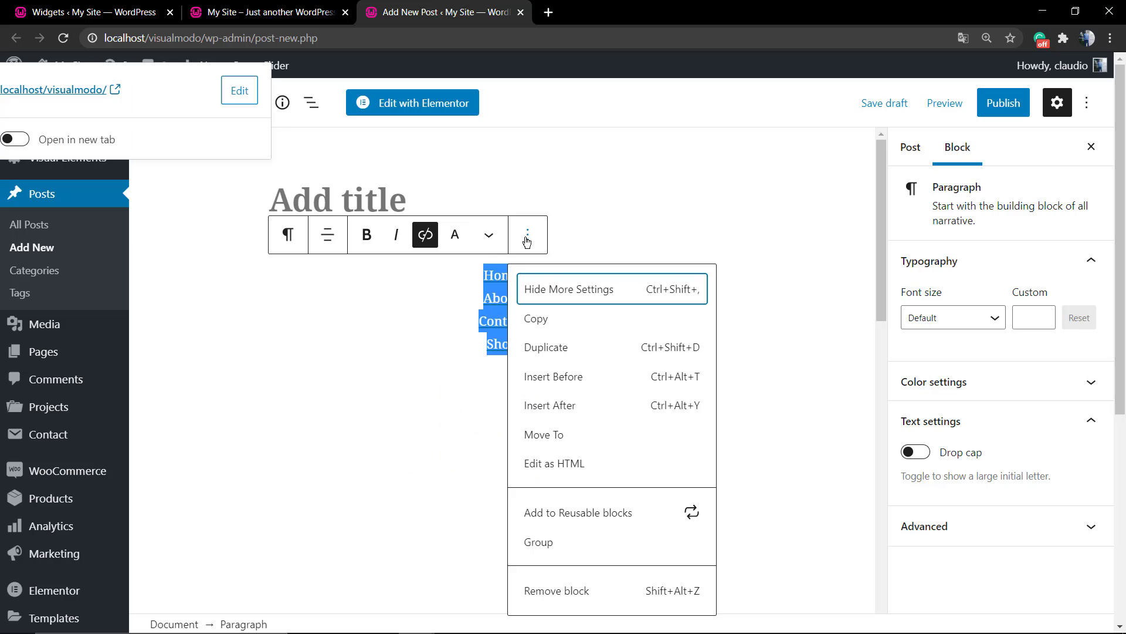
left_click(582, 464)
key("ctrl+a")
key("ctrl+c")
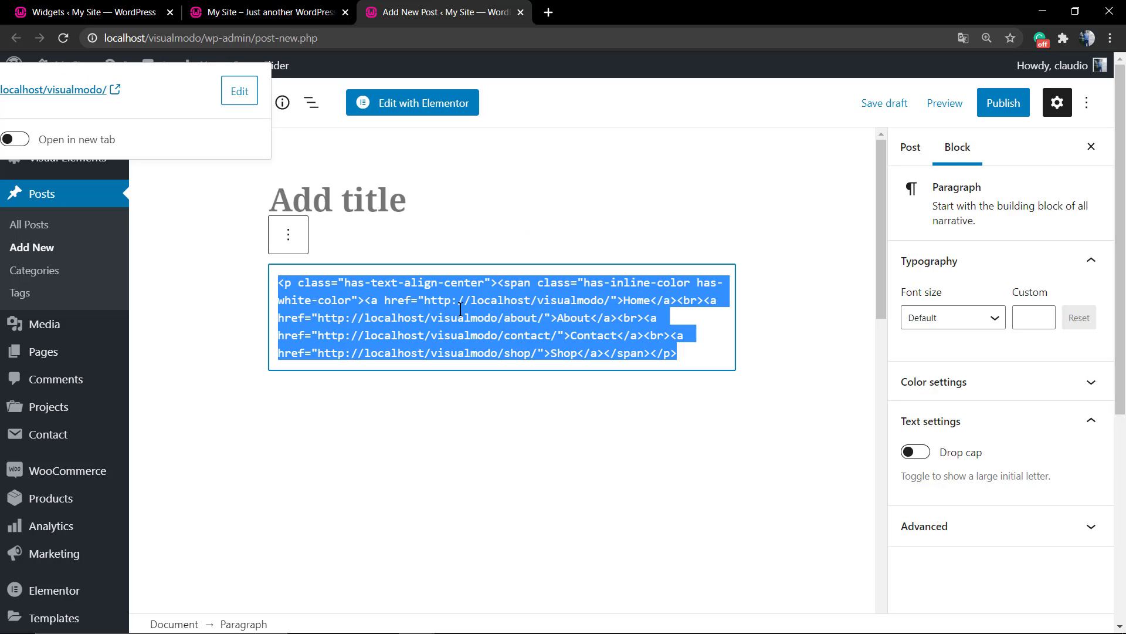
Step: Replace the Text widget's content with the pasted block HTML
left_click(272, 12)
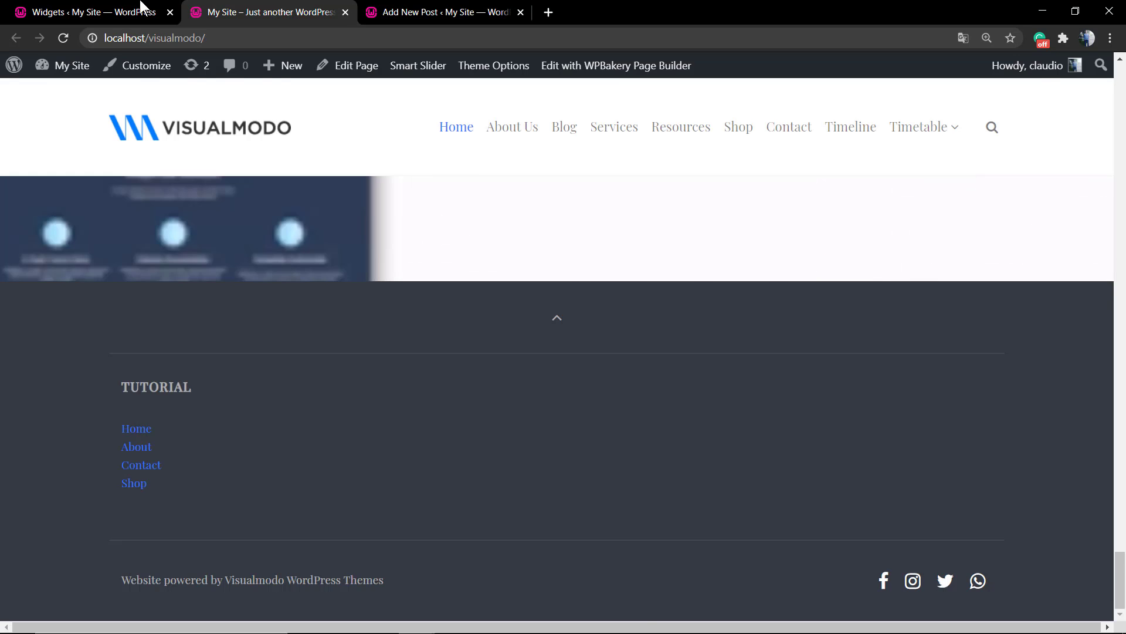
left_click(94, 12)
left_click(766, 411)
scroll(619, 434, "down", 2)
key("ctrl+a")
key("ctrl+v")
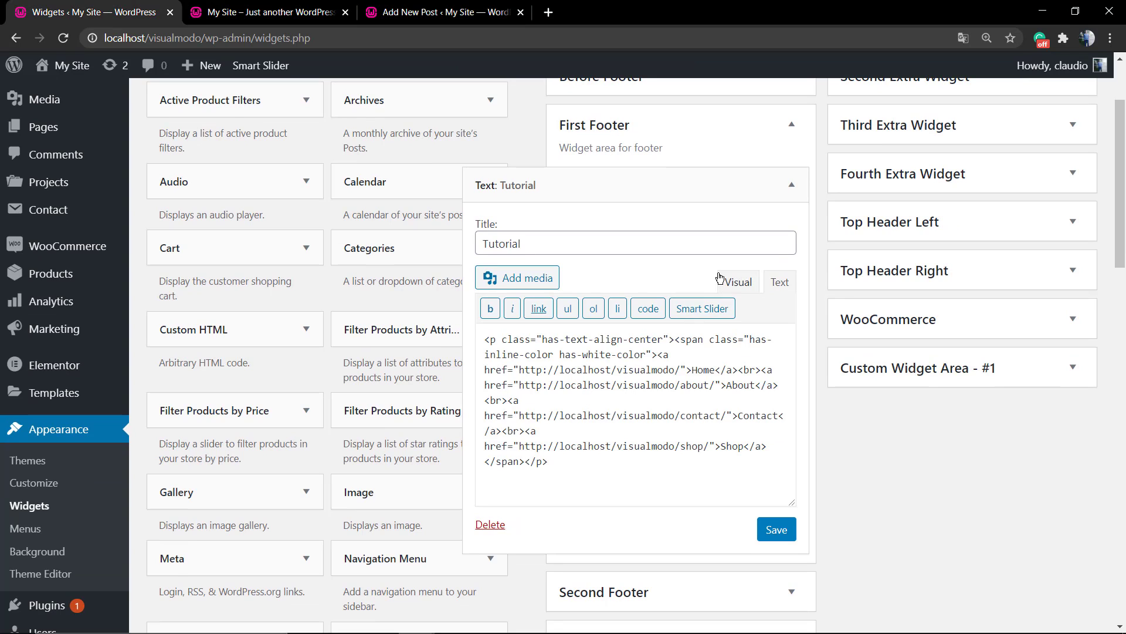
left_click(738, 282)
left_click(785, 280)
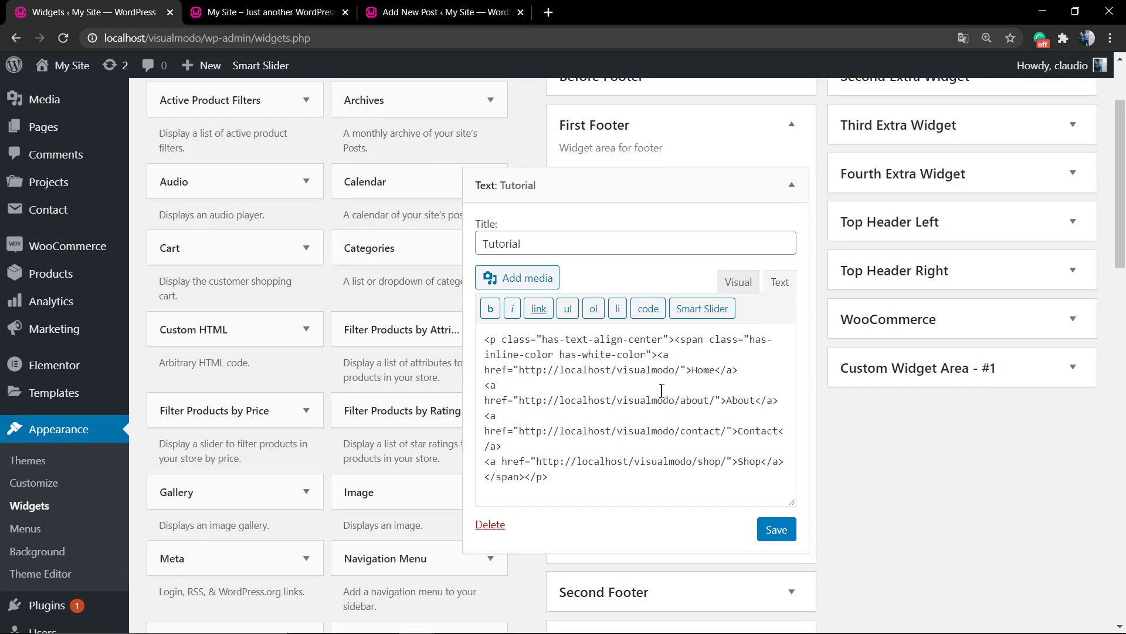
Step: Save the widget and check the centred links in the live footer
left_click(774, 529)
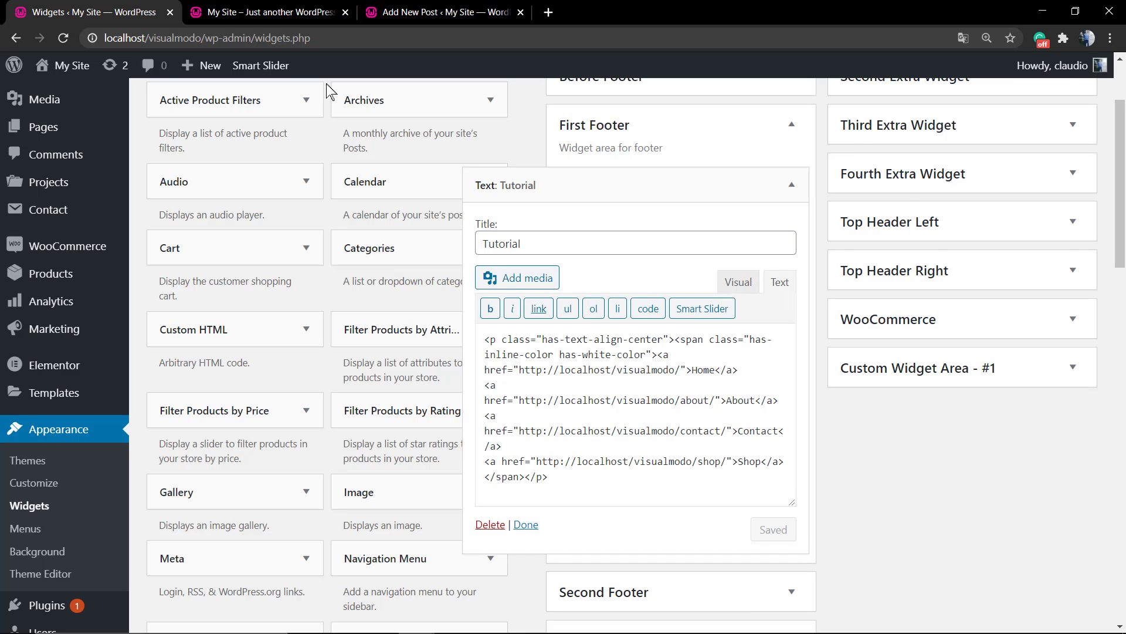
left_click(270, 12)
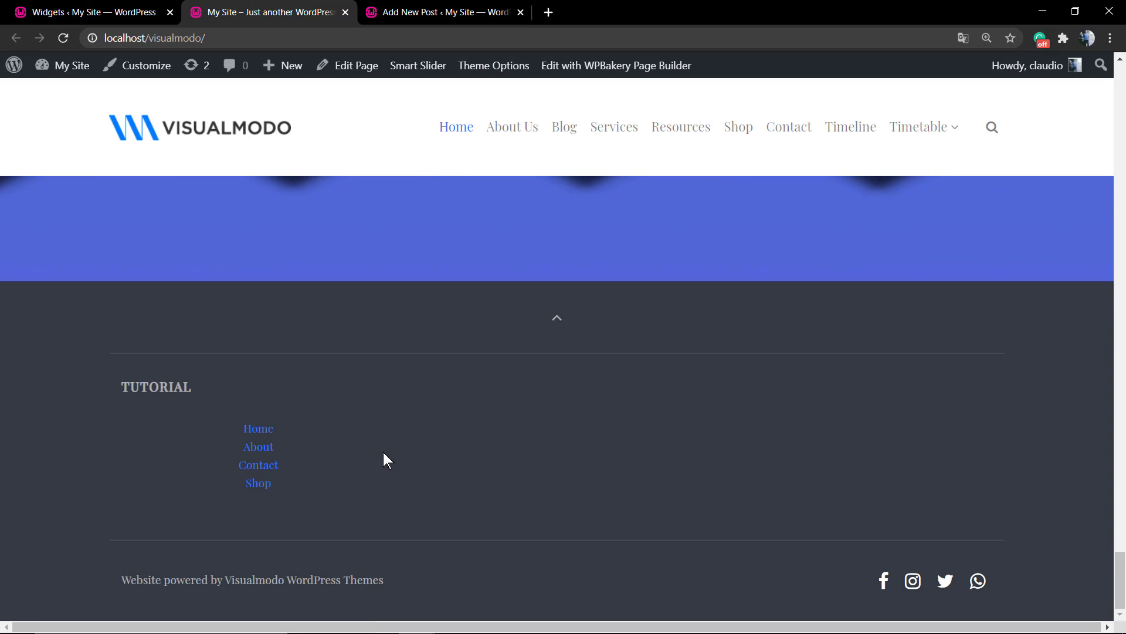
left_click(166, 6)
Step: Delete the Tutorial title and save the widget untitled
double_click(528, 249)
key("BackSpace")
left_click(773, 529)
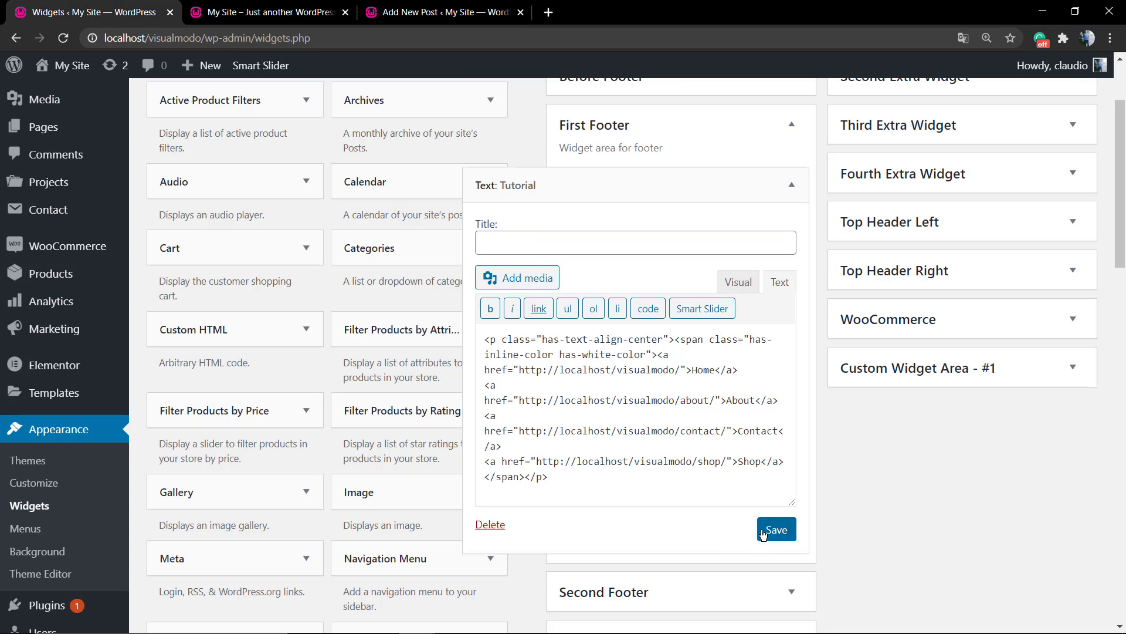
Step: Move the Text widget from First Footer into Second Footer and view the live footer
left_click(622, 132)
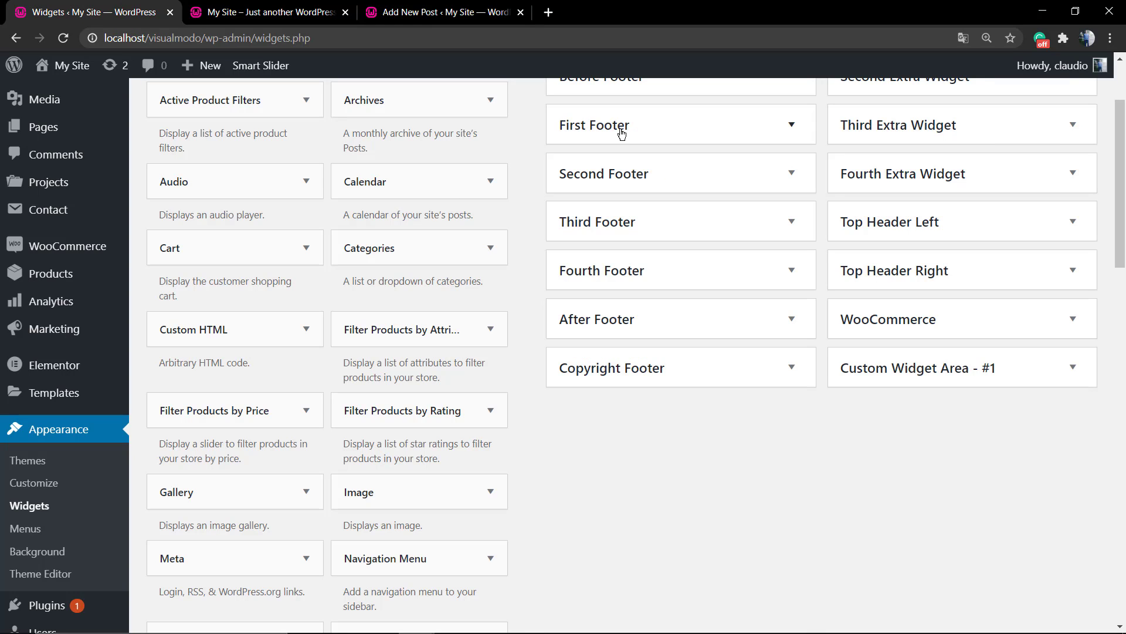
left_click(613, 179)
left_click(626, 125)
left_click_drag(616, 185, 664, 276)
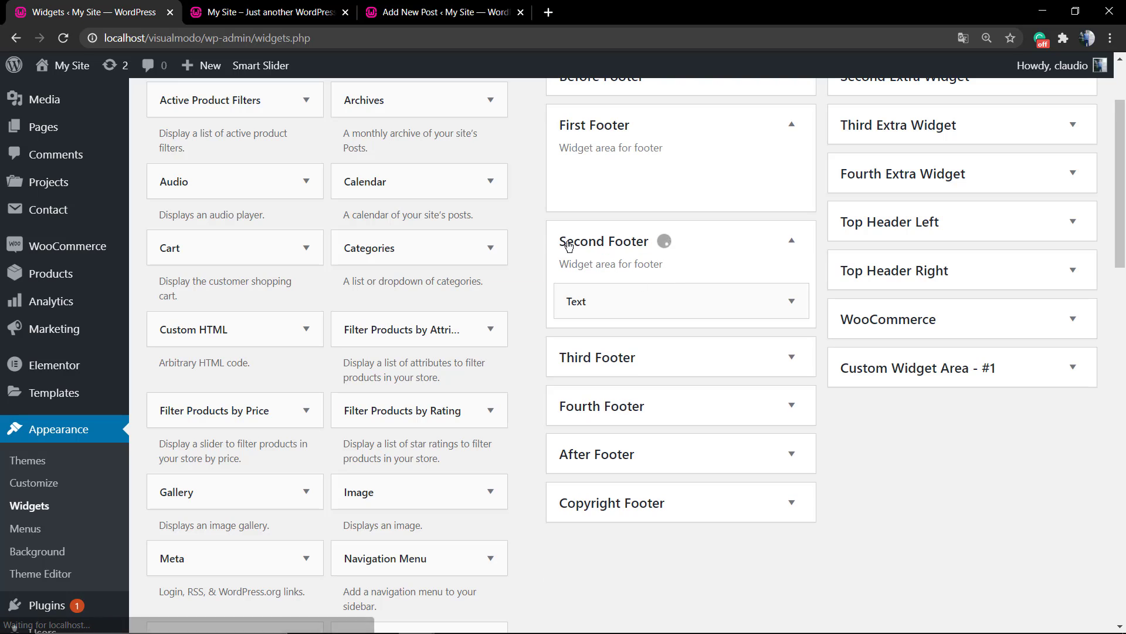
left_click(270, 12)
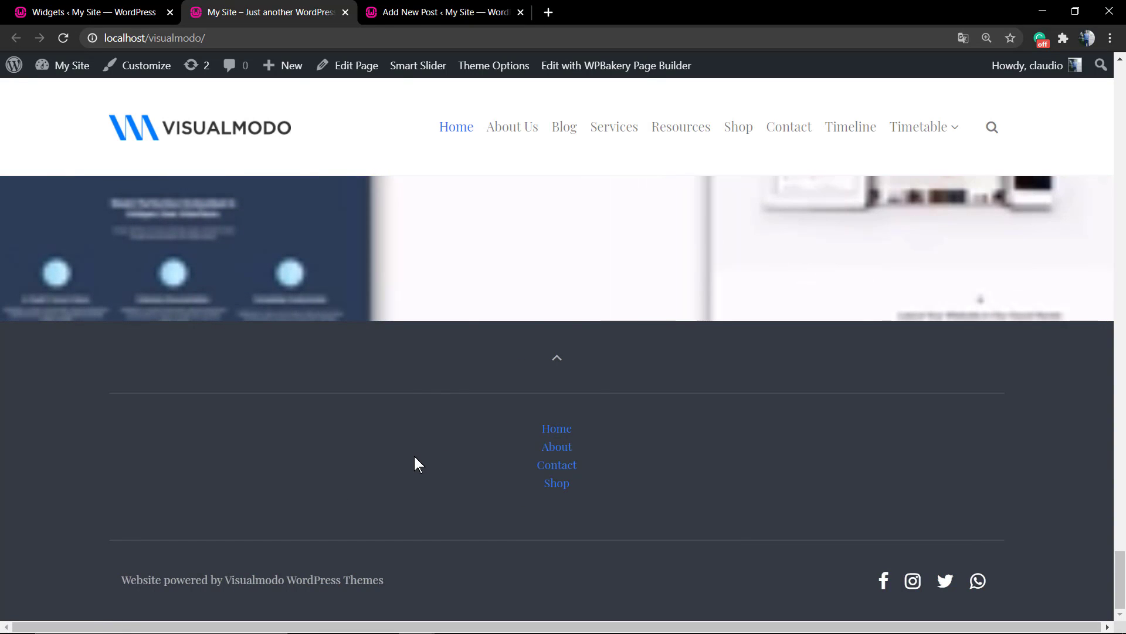
Step: Edit the post's link paragraph HTML, leaving its colour at #cbcbcb
left_click(404, 11)
left_click(464, 335)
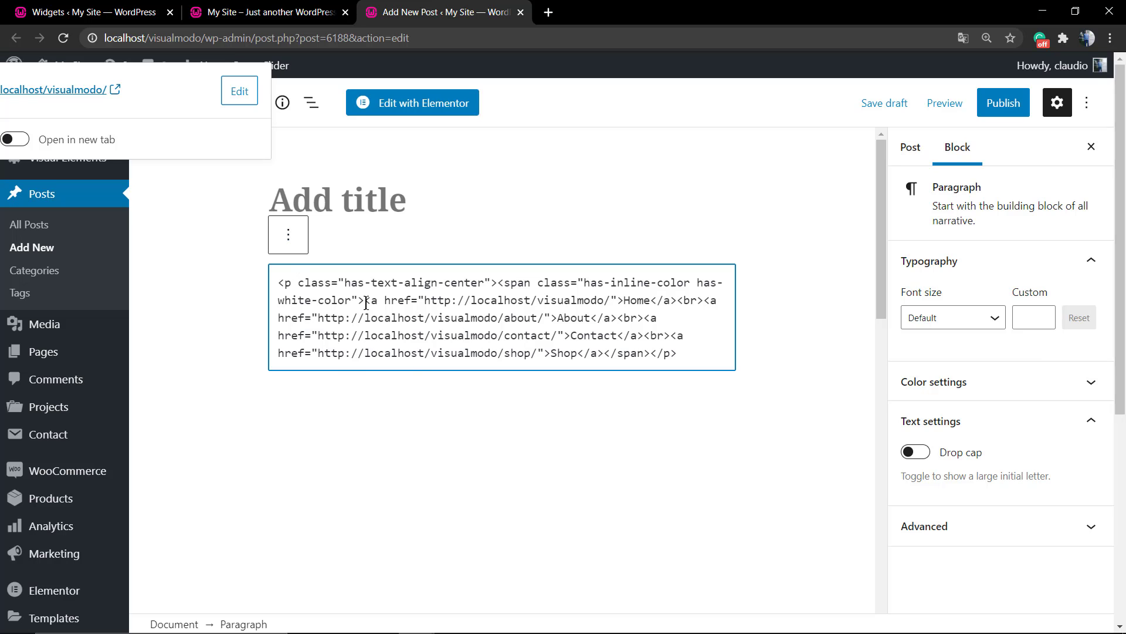
key("ctrl+z")
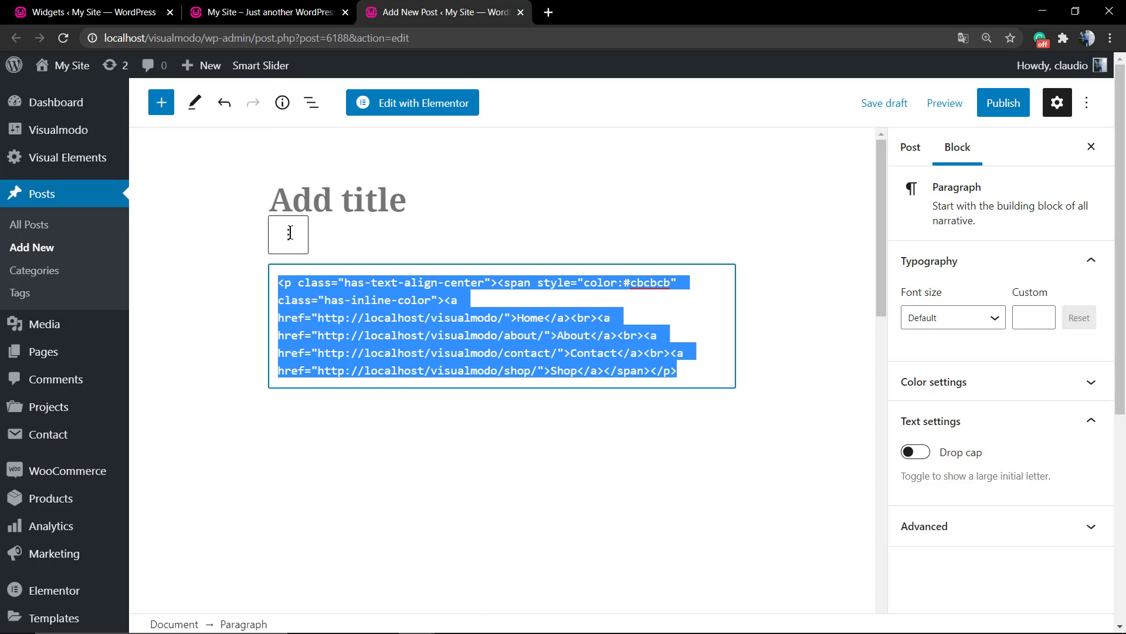
Step: Expand the Second Footer Text widget and select all its HTML
left_click(267, 12)
left_click(94, 11)
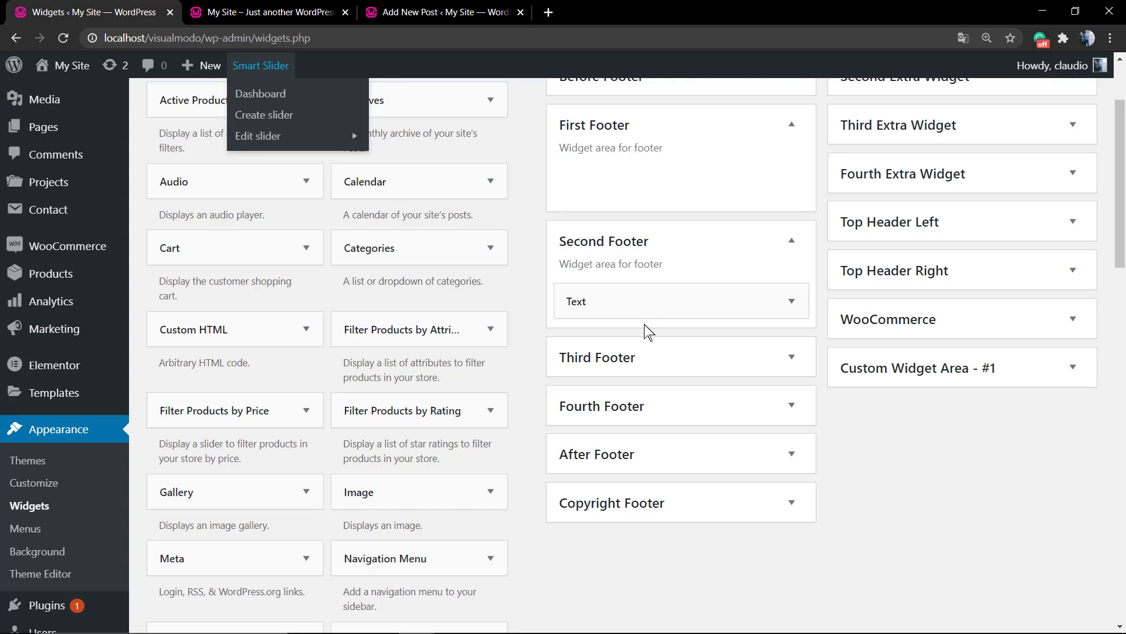
left_click(657, 299)
left_click(695, 487)
key("ctrl+a")
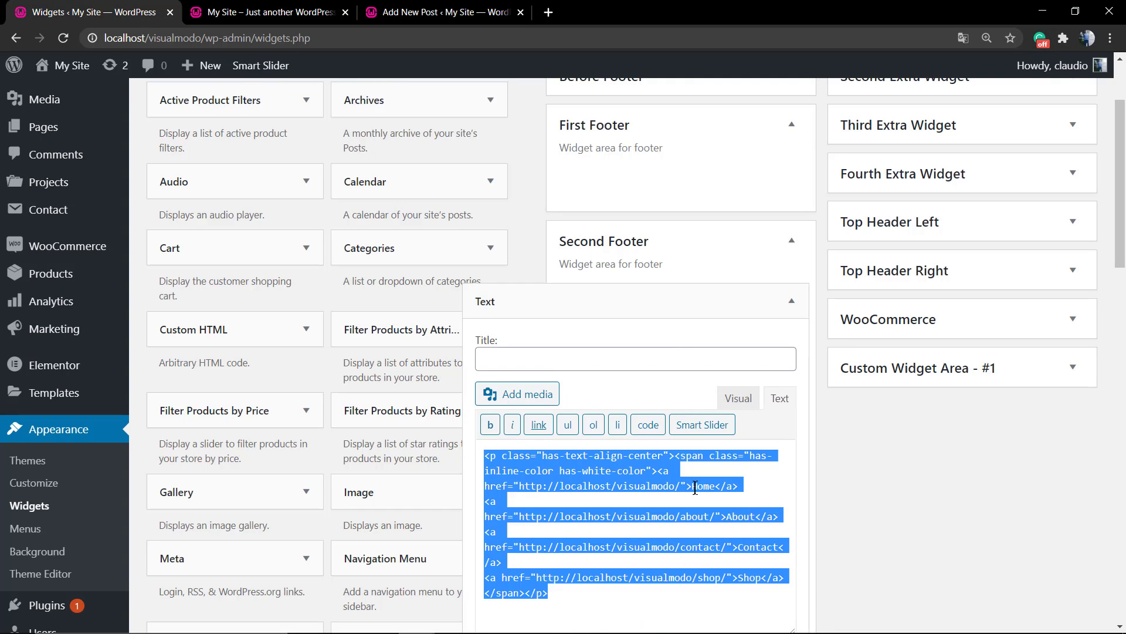